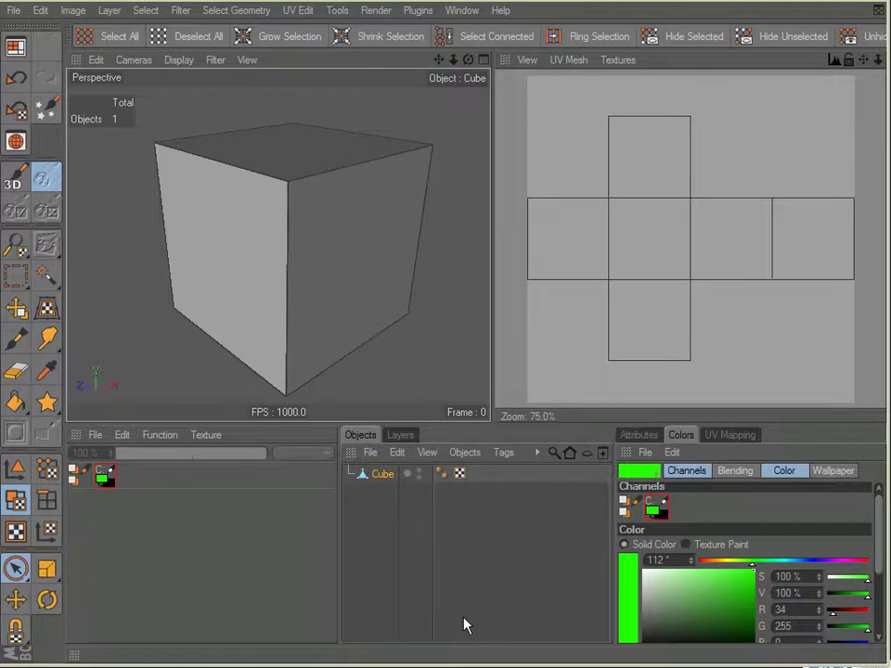
Orbit the Perspective view around the grey cube to a slightly different angle.
alt+drag(141, 322, 154, 323)
alt+drag(426, 338, 364, 295)
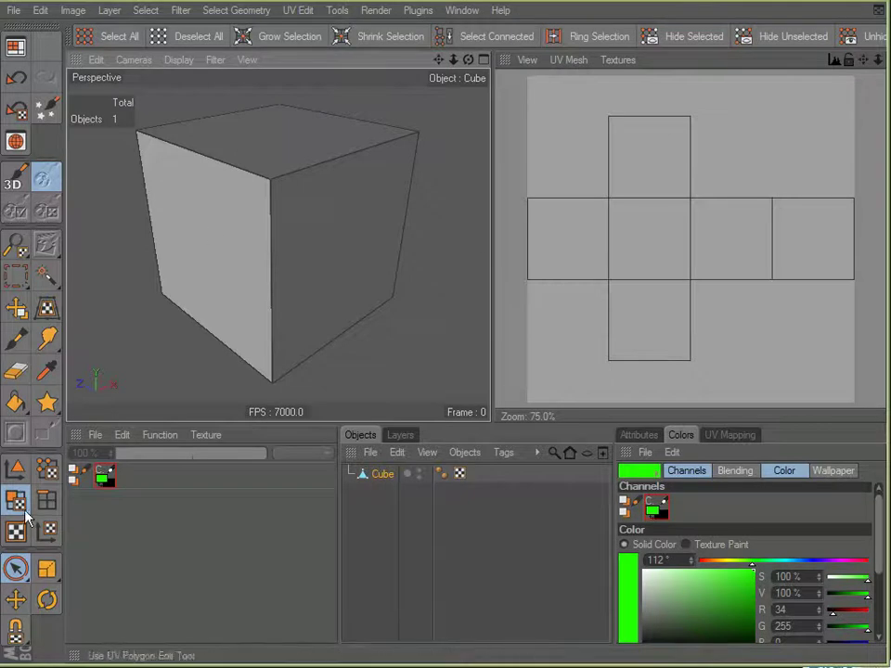
Select the top, left and right cube faces to find their UV squares, then create material Mat.
click(591, 243)
mouse_move(592, 243)
mouse_down()
mouse_move(787, 241)
mouse_move(726, 235)
mouse_move(644, 180)
mouse_move(653, 300)
mouse_up()
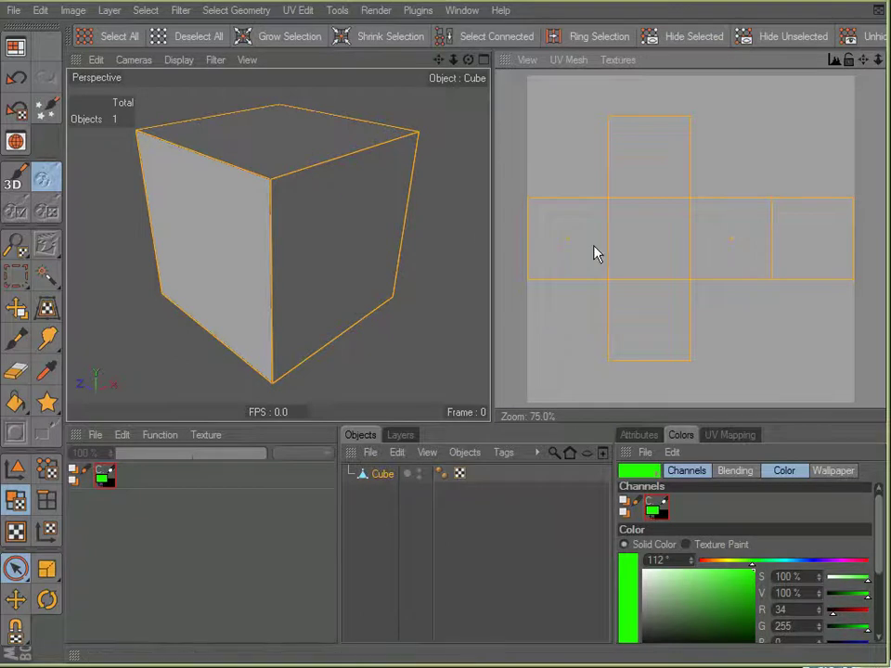
click(277, 155)
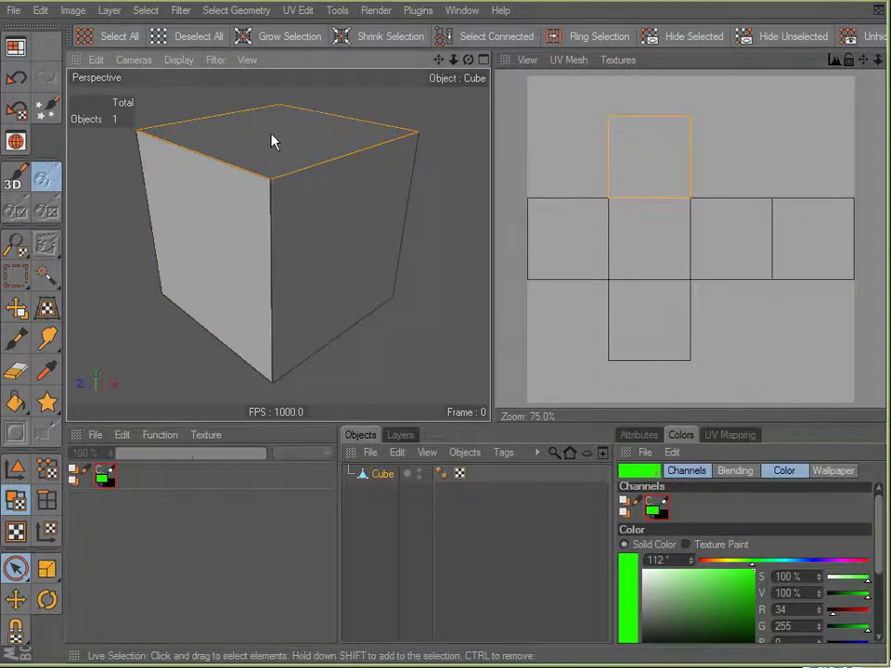
click(194, 240)
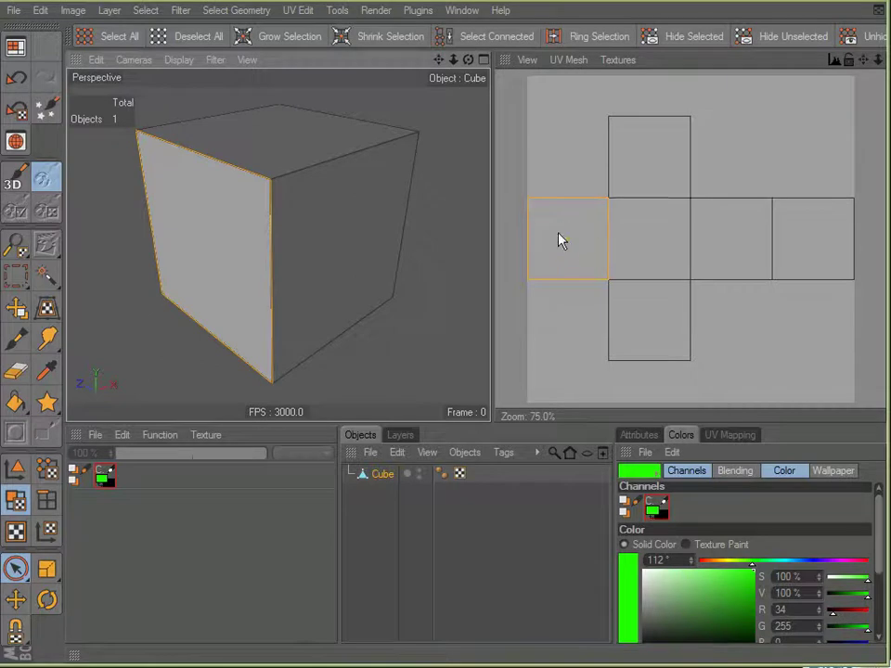
click(362, 235)
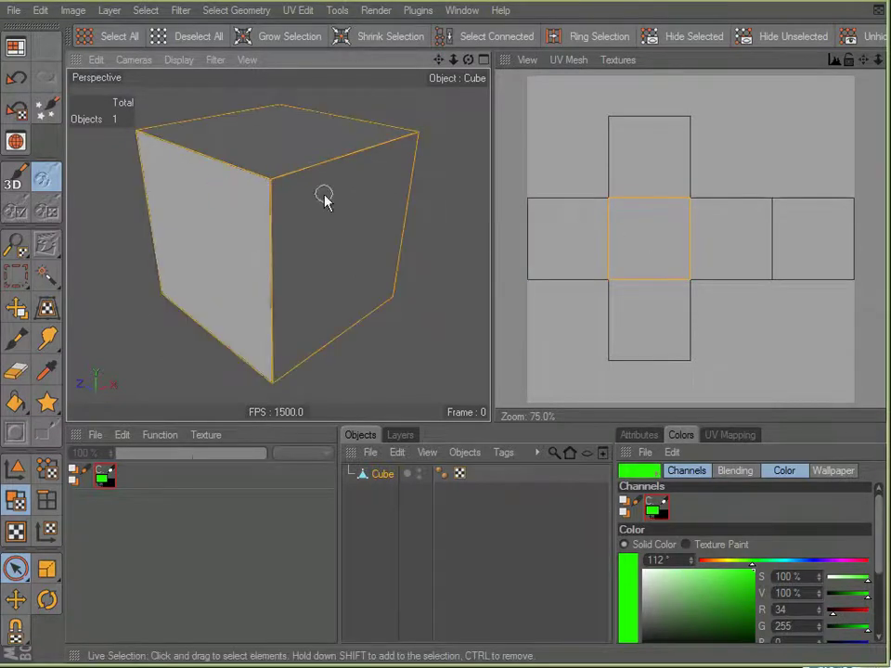
click(457, 302)
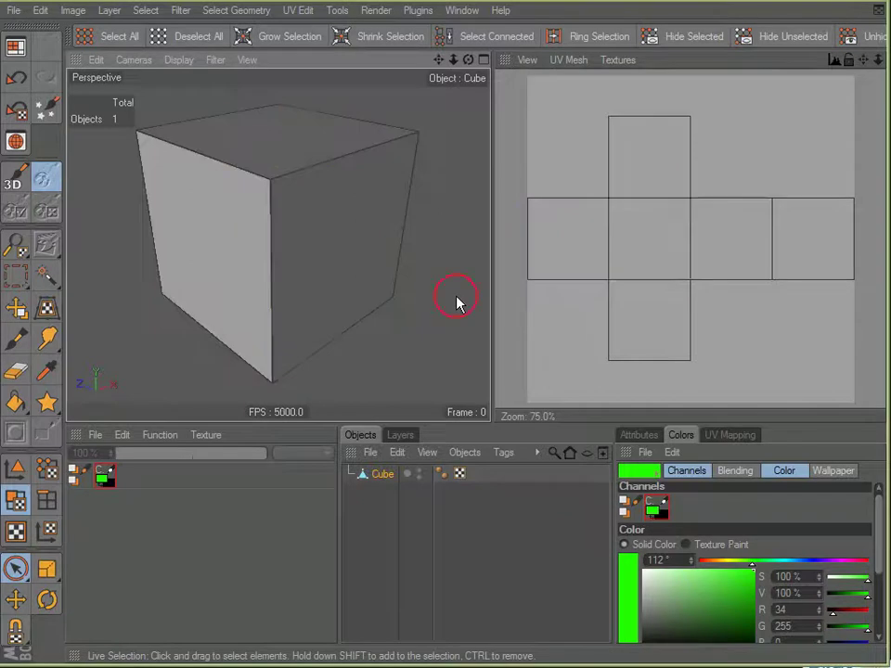
double_click(108, 542)
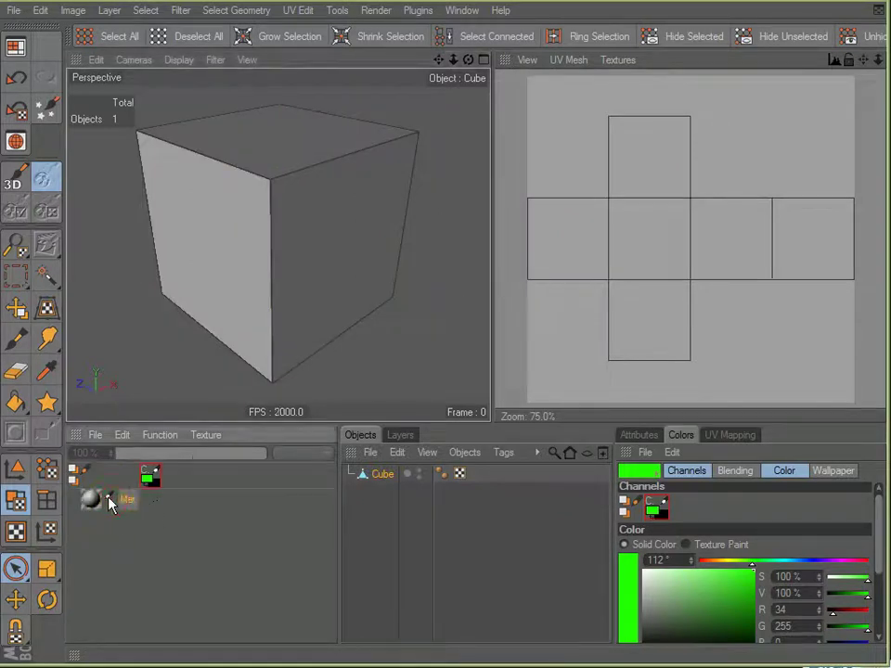
Give Mat a white 1000x1000 Color texture, Mat_Color_2.psd, and add a new layer to it.
right_click(97, 499)
mouse_move(212, 479)
click(343, 481)
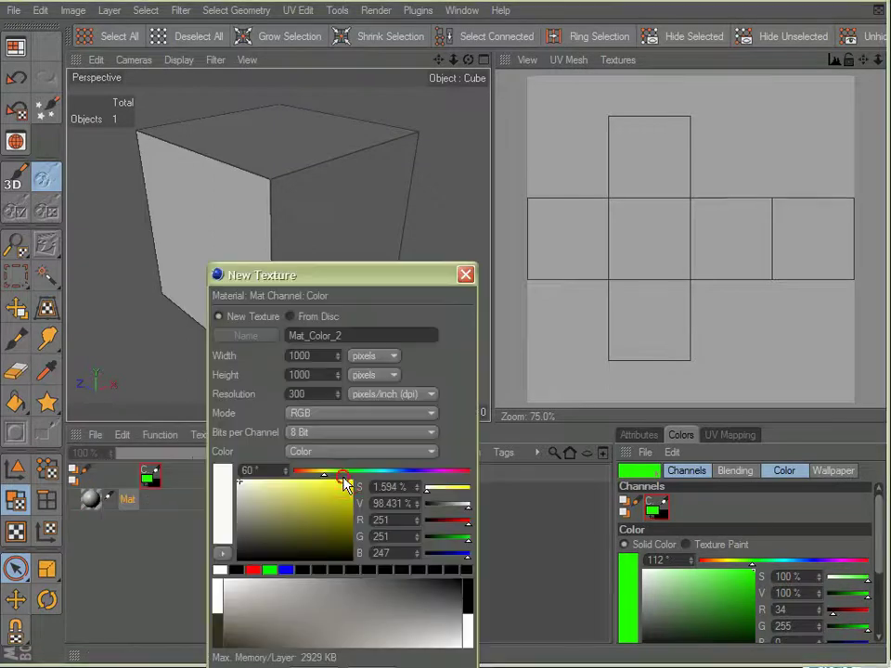
key(Return)
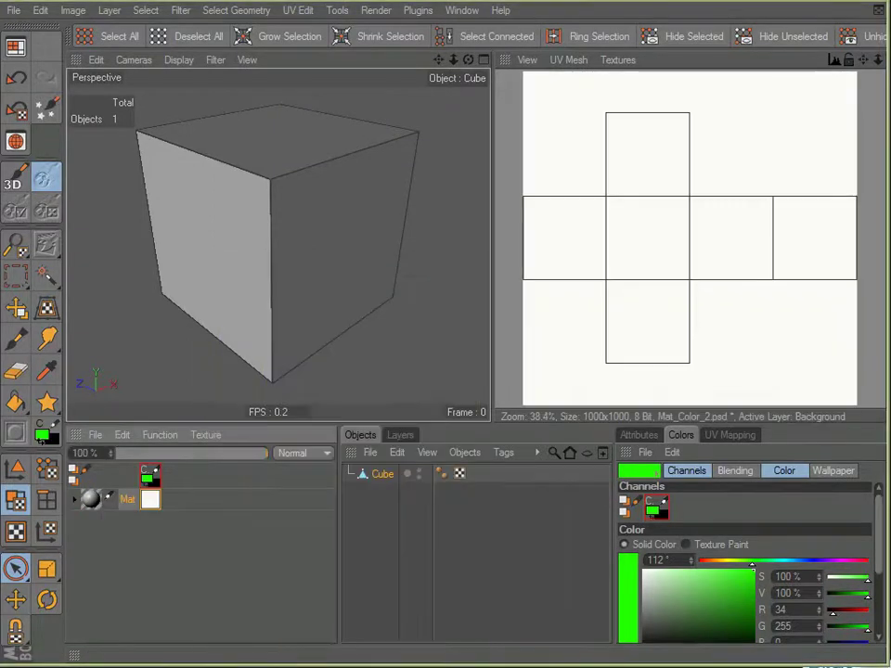
right_click(147, 503)
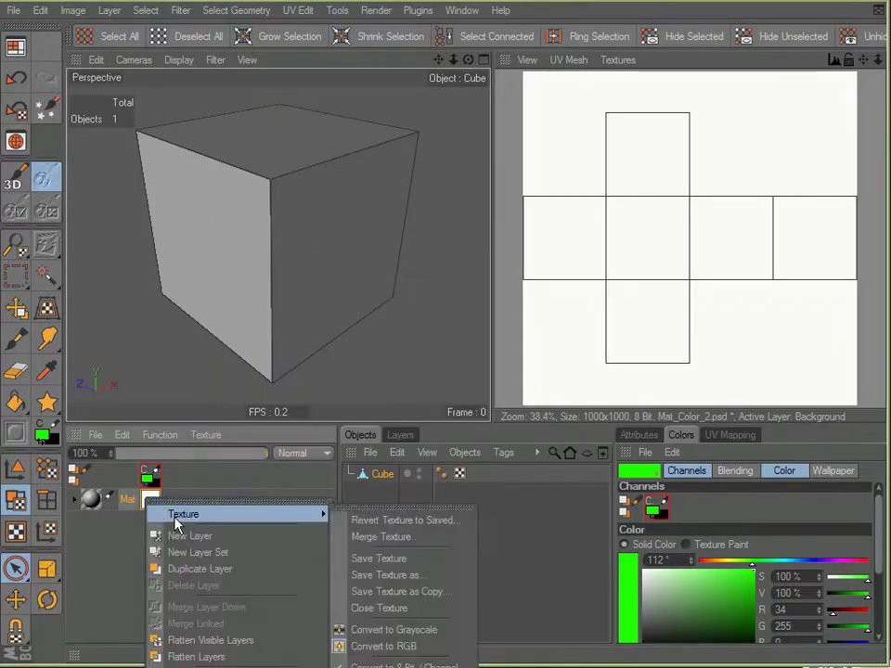
click(189, 537)
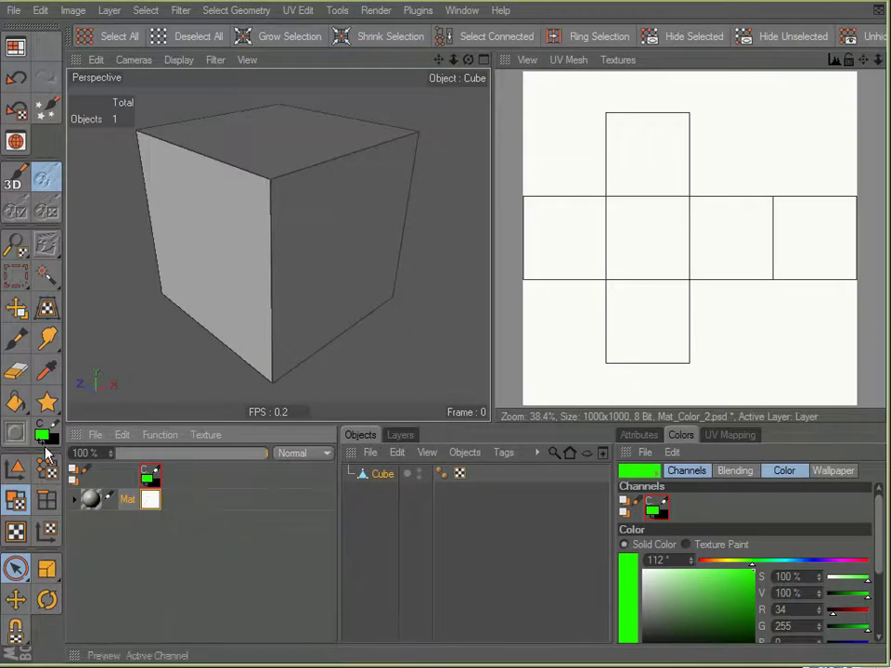
Select the Brush tool and reduce its size from 148 to 31 in Attributes.
click(16, 341)
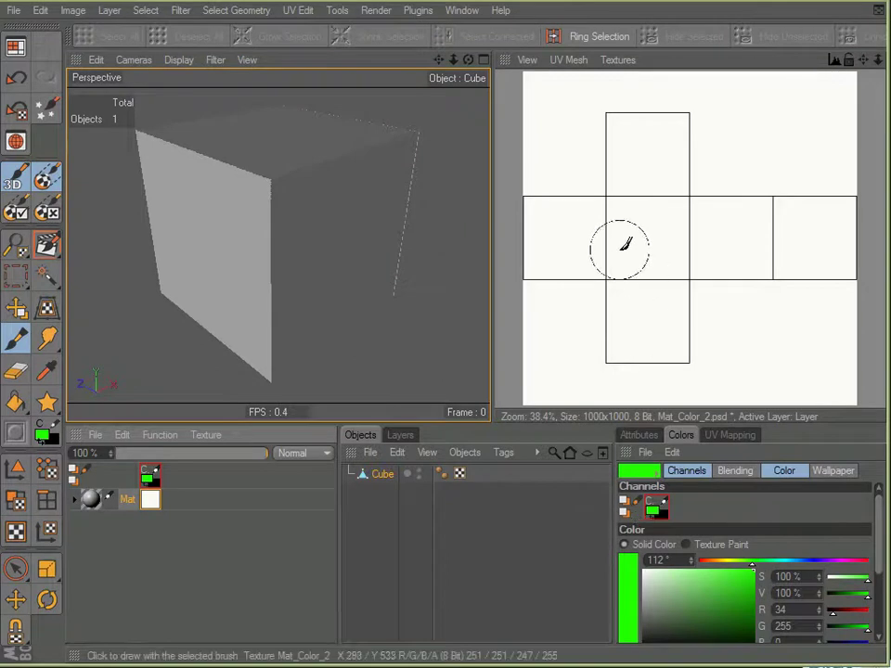
click(649, 436)
scroll(778, 577, down, 3)
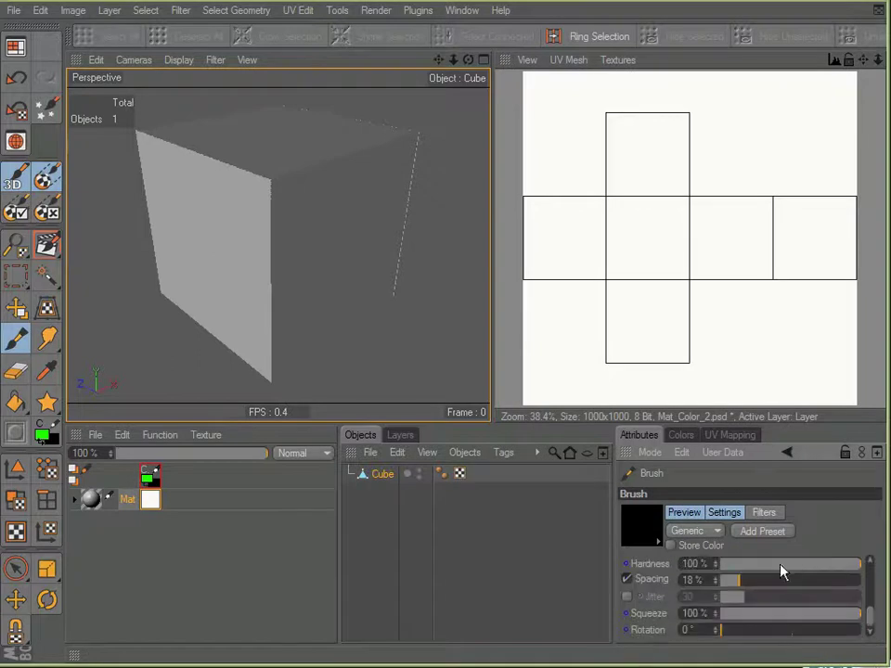
click(869, 561)
click(869, 561)
click(869, 562)
click(868, 562)
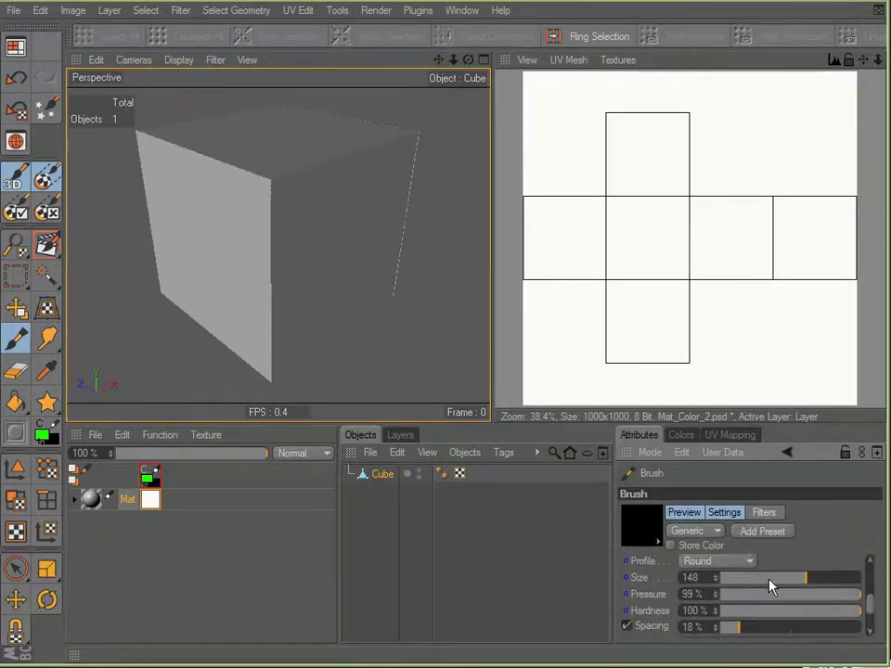
drag(768, 579, 759, 578)
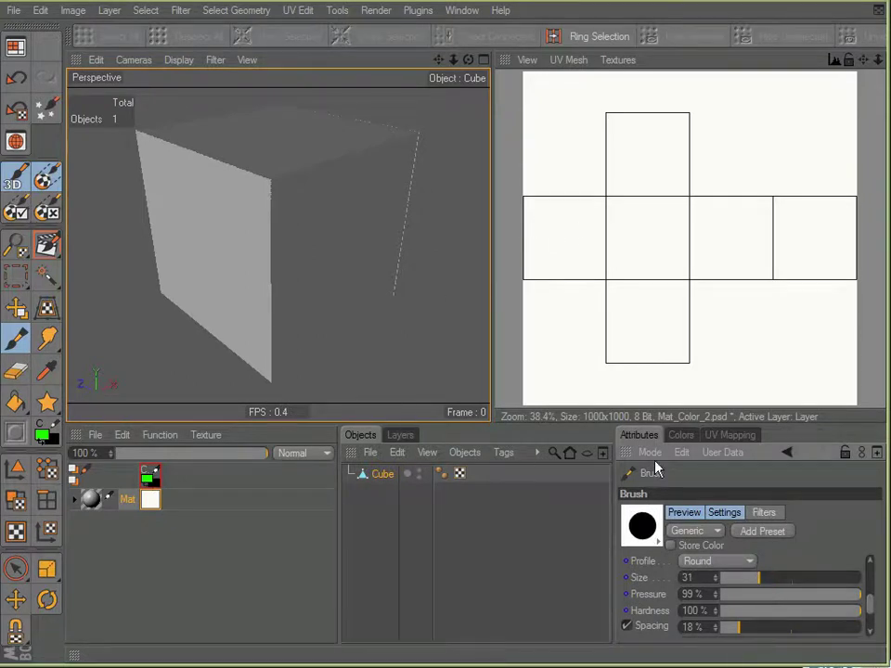
click(682, 435)
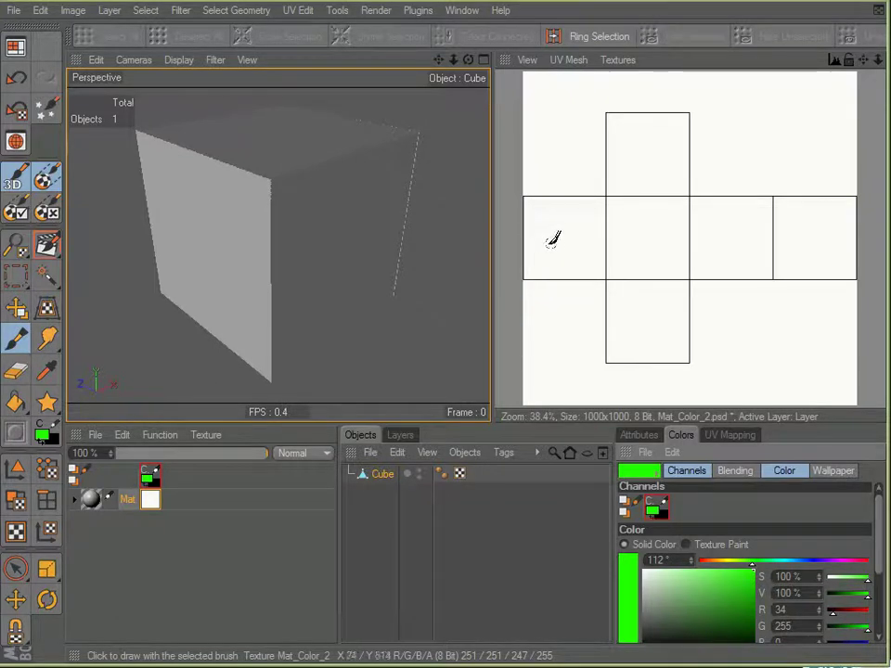
Paint a green stroke and drop Mat on the cube, undo both, then reapply Mat.
mouse_move(527, 237)
mouse_down()
mouse_move(567, 219)
mouse_move(581, 264)
mouse_move(599, 244)
mouse_move(674, 220)
mouse_move(740, 219)
mouse_move(771, 235)
mouse_move(818, 221)
mouse_move(639, 119)
mouse_move(643, 330)
mouse_up()
drag(91, 509, 388, 475)
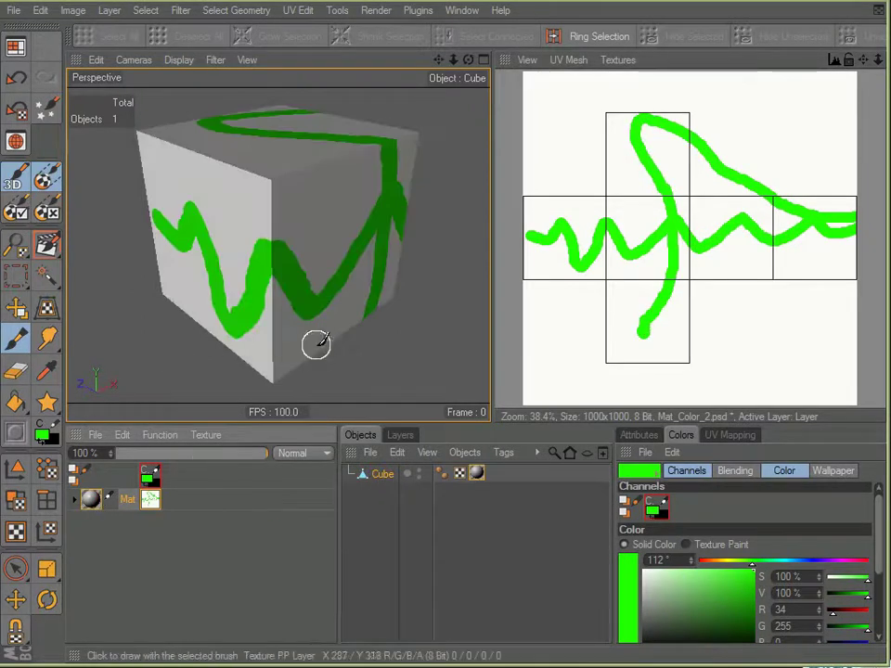
click(16, 78)
click(15, 78)
click(119, 503)
mouse_move(100, 502)
mouse_down()
mouse_move(255, 359)
mouse_move(280, 362)
mouse_up()
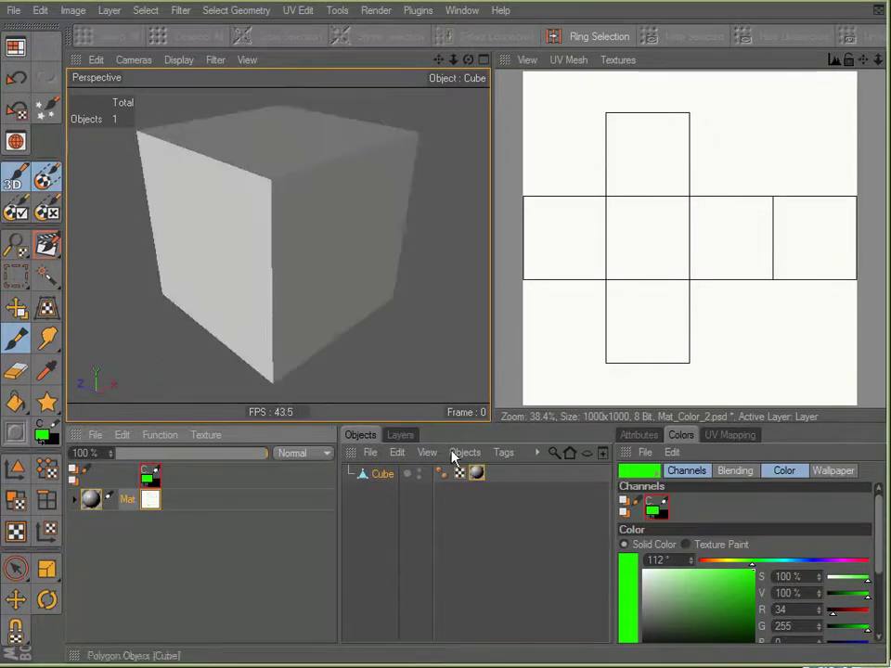
Paint green strokes on the UV layout and the cube's front face, then apply projection paint.
mouse_move(580, 243)
mouse_down()
mouse_move(725, 240)
mouse_move(714, 209)
mouse_move(617, 174)
mouse_move(565, 277)
mouse_move(541, 215)
mouse_move(641, 145)
mouse_move(719, 130)
mouse_move(692, 151)
mouse_move(723, 213)
mouse_move(758, 234)
mouse_move(656, 287)
mouse_up()
mouse_move(362, 273)
alt+mouse_down()
mouse_move(413, 299)
mouse_move(284, 298)
alt+mouse_up()
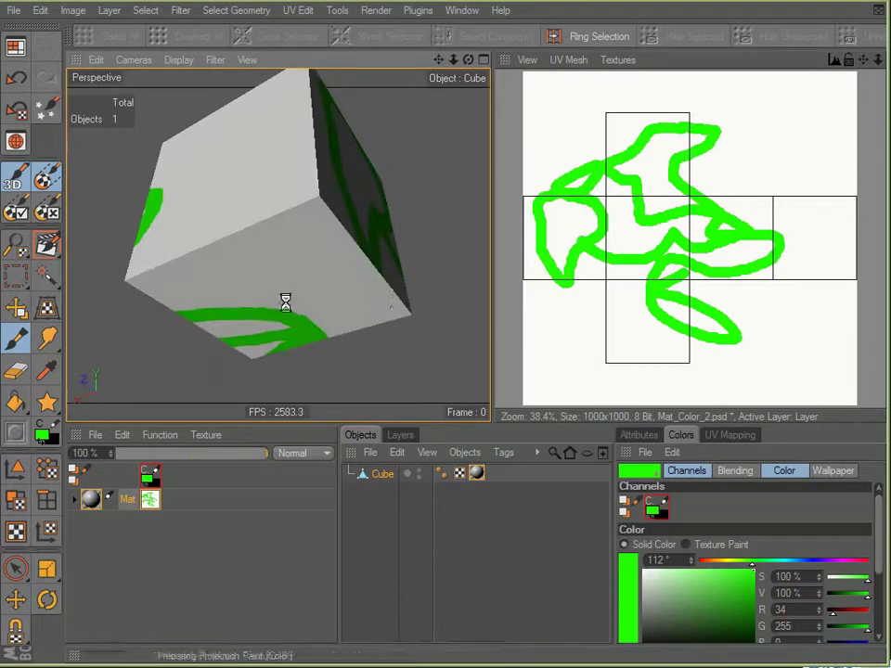
mouse_move(620, 323)
mouse_down()
mouse_move(612, 358)
mouse_move(710, 264)
mouse_move(779, 232)
mouse_move(589, 259)
mouse_move(525, 295)
mouse_move(576, 235)
mouse_move(722, 139)
mouse_move(613, 116)
mouse_move(627, 269)
mouse_move(835, 189)
mouse_move(813, 248)
mouse_move(781, 279)
mouse_move(807, 293)
mouse_up()
mouse_move(464, 290)
alt+mouse_down()
mouse_move(373, 301)
mouse_move(455, 183)
alt+mouse_up()
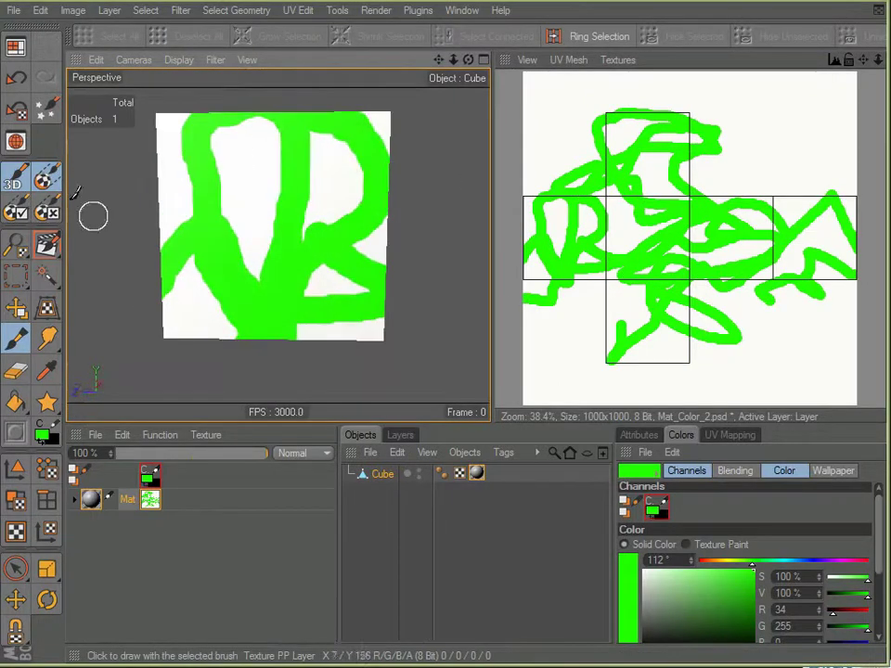
mouse_move(290, 217)
mouse_down()
mouse_move(175, 209)
mouse_move(242, 179)
mouse_move(363, 205)
mouse_move(214, 140)
mouse_move(166, 277)
mouse_move(320, 282)
mouse_move(233, 231)
mouse_up()
click(16, 212)
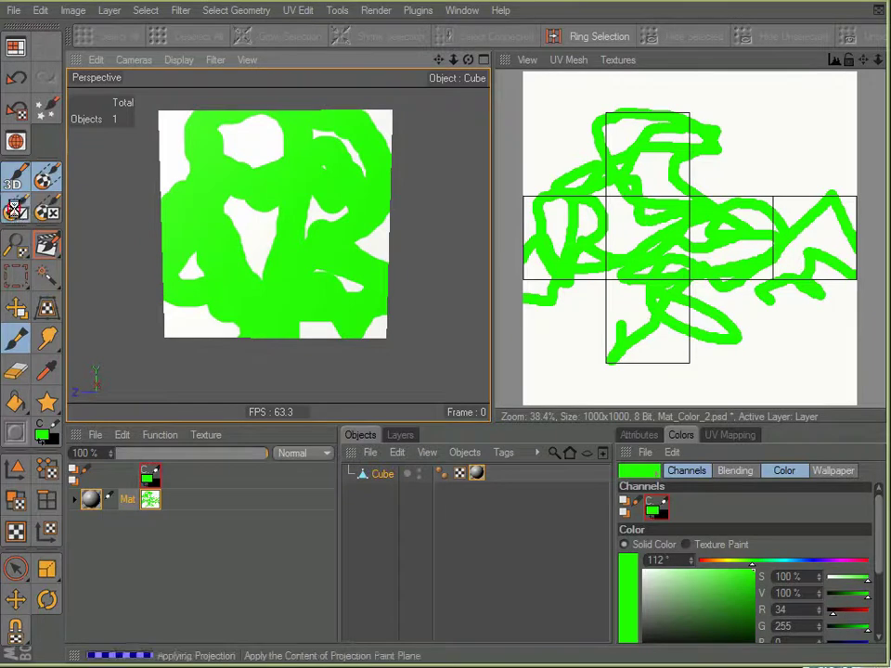
Turn the view further and add more green strokes across the cube's front.
mouse_move(432, 275)
alt+mouse_down()
mouse_move(383, 242)
mouse_move(312, 233)
mouse_move(294, 261)
mouse_move(358, 225)
alt+mouse_up()
mouse_move(442, 338)
alt+mouse_down()
mouse_move(458, 361)
mouse_move(377, 298)
mouse_move(416, 339)
alt+mouse_up()
mouse_move(274, 159)
mouse_down()
mouse_move(187, 217)
mouse_move(260, 236)
mouse_up()
mouse_move(310, 266)
alt+mouse_down()
mouse_move(368, 283)
mouse_move(409, 358)
mouse_move(407, 319)
mouse_move(273, 283)
mouse_move(330, 298)
mouse_move(312, 203)
mouse_move(271, 285)
alt+mouse_up()
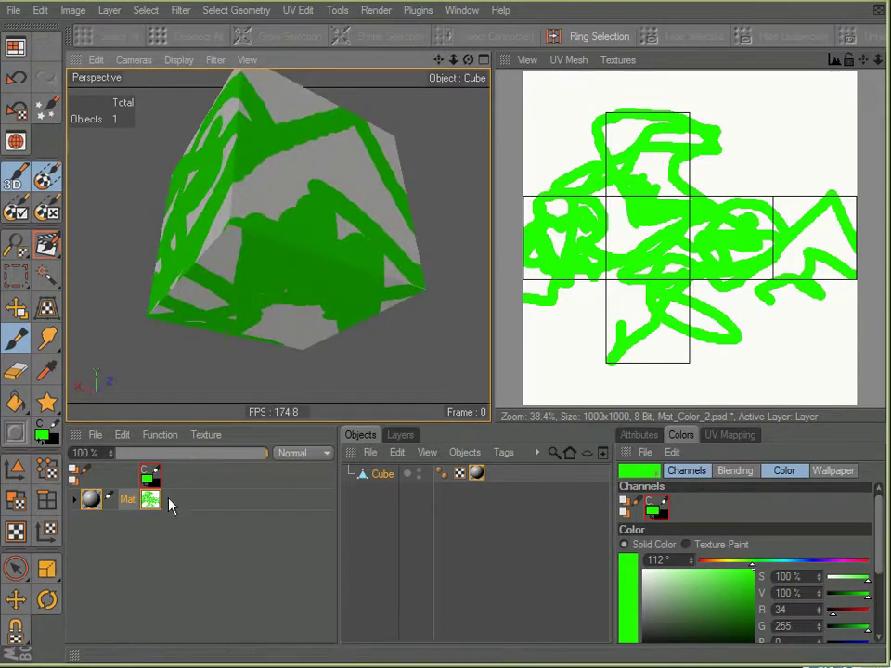
Switch the paint colour to orange and paint an orange zigzag over the texture.
click(721, 562)
drag(743, 568, 759, 568)
mouse_move(649, 245)
mouse_down()
mouse_move(721, 259)
mouse_move(815, 226)
mouse_move(829, 206)
mouse_move(769, 202)
mouse_move(571, 127)
mouse_move(528, 248)
mouse_move(603, 277)
mouse_move(764, 271)
mouse_move(657, 249)
mouse_move(632, 181)
mouse_move(857, 197)
mouse_move(615, 256)
mouse_move(675, 266)
mouse_move(671, 294)
mouse_move(660, 180)
mouse_move(583, 249)
mouse_move(600, 183)
mouse_up()
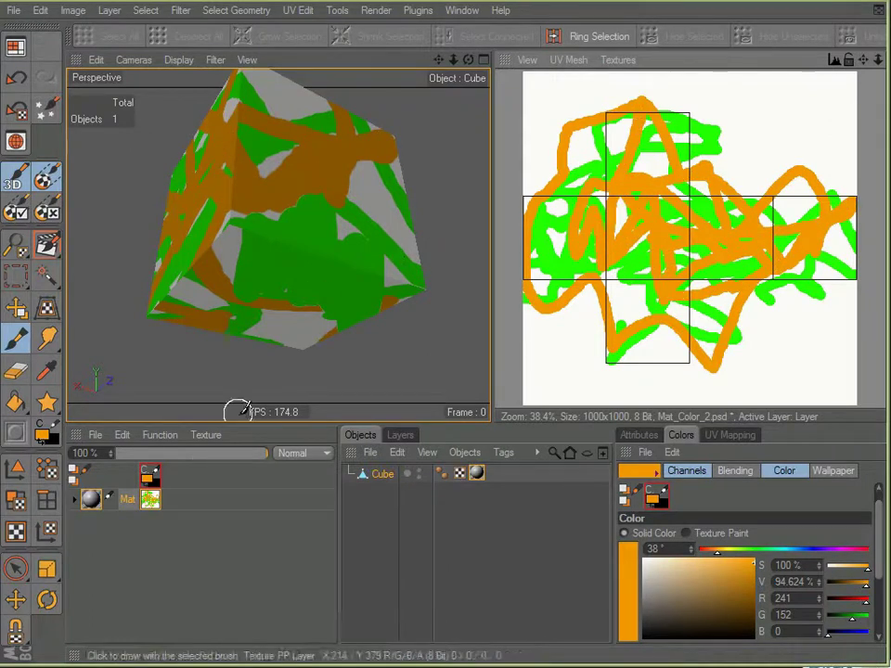
Expand Mat's colour texture and add a new empty layer to it.
click(74, 500)
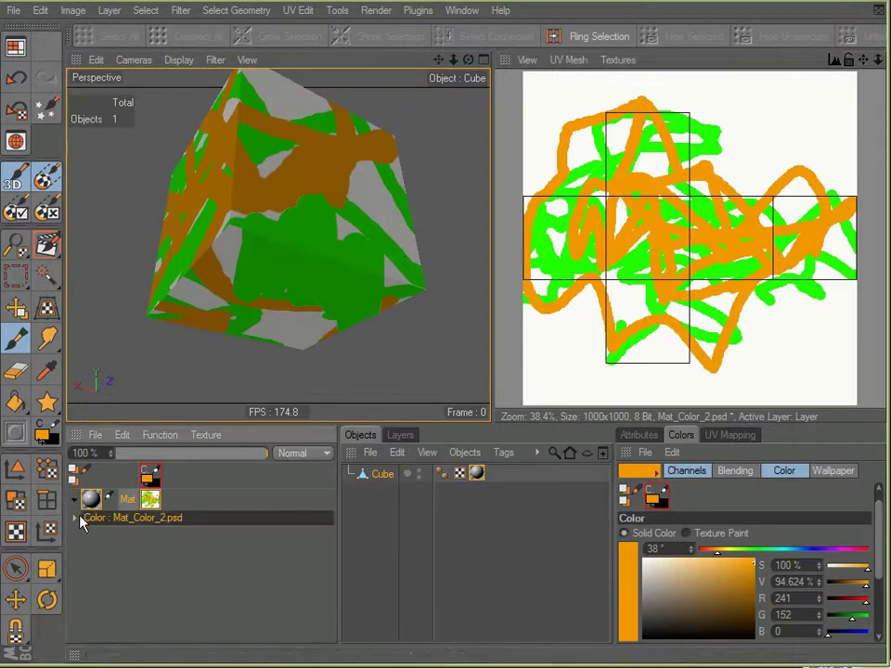
click(74, 518)
right_click(152, 505)
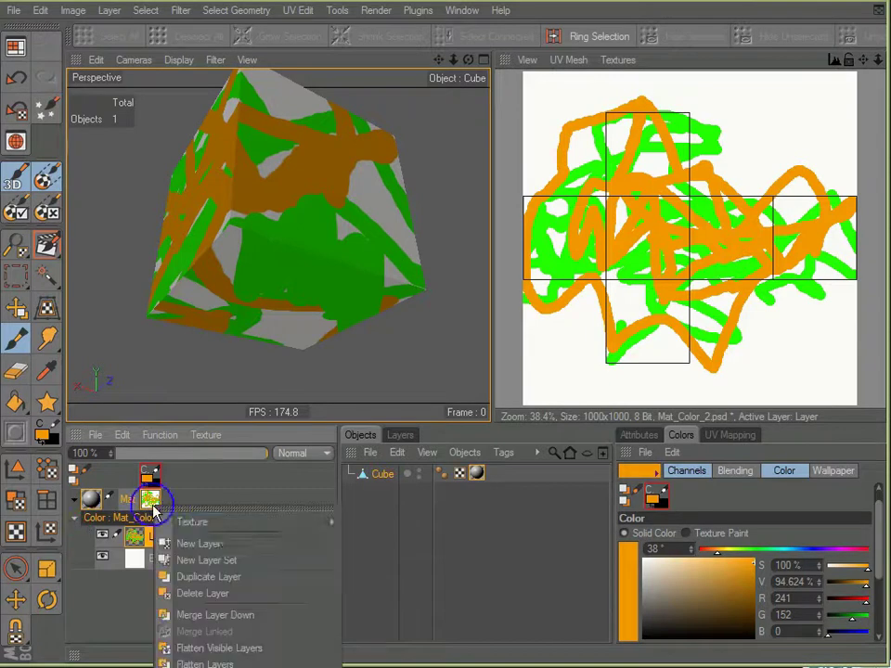
click(224, 543)
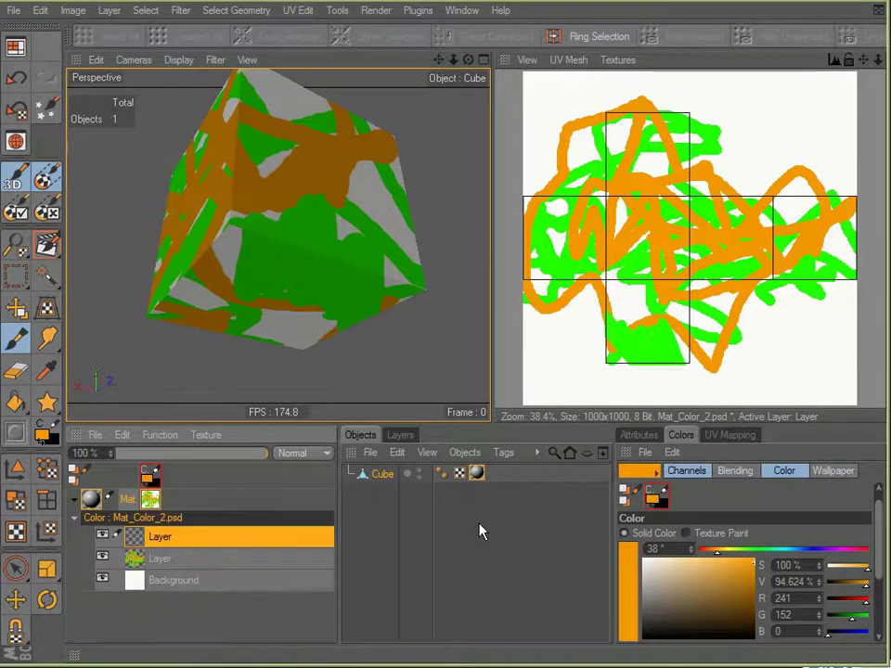
Switch the Colors panel from Solid Color to Texture Paint with Panels_C_45.jpg.
click(639, 436)
click(681, 434)
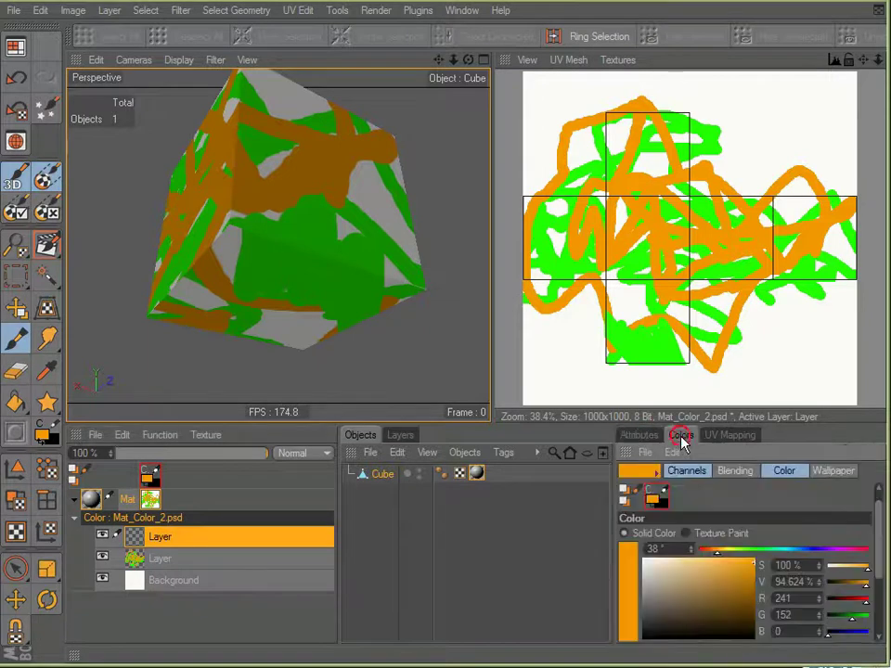
click(687, 534)
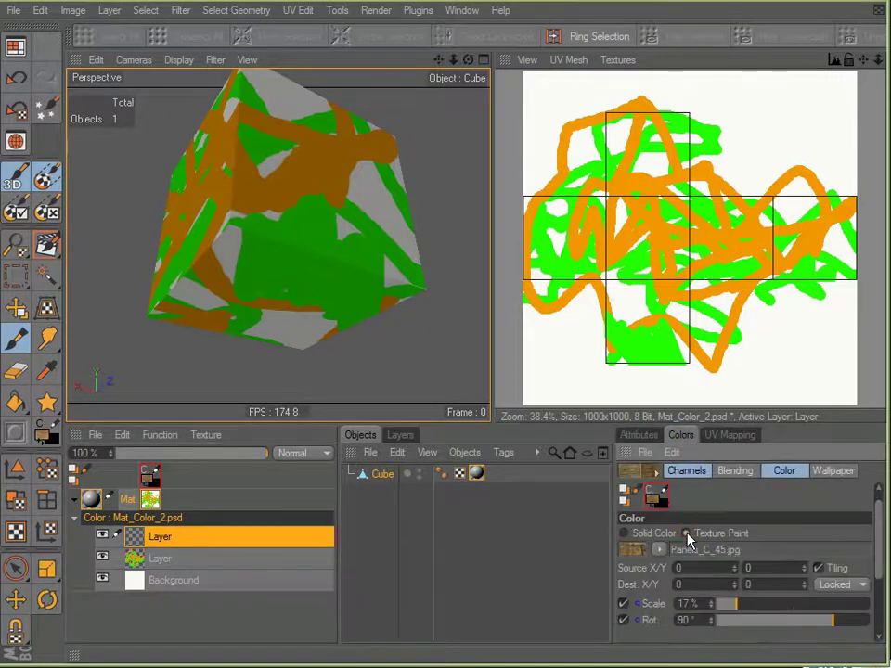
Browse to the Textures > Panels > color folder to pick a new paint texture.
click(666, 551)
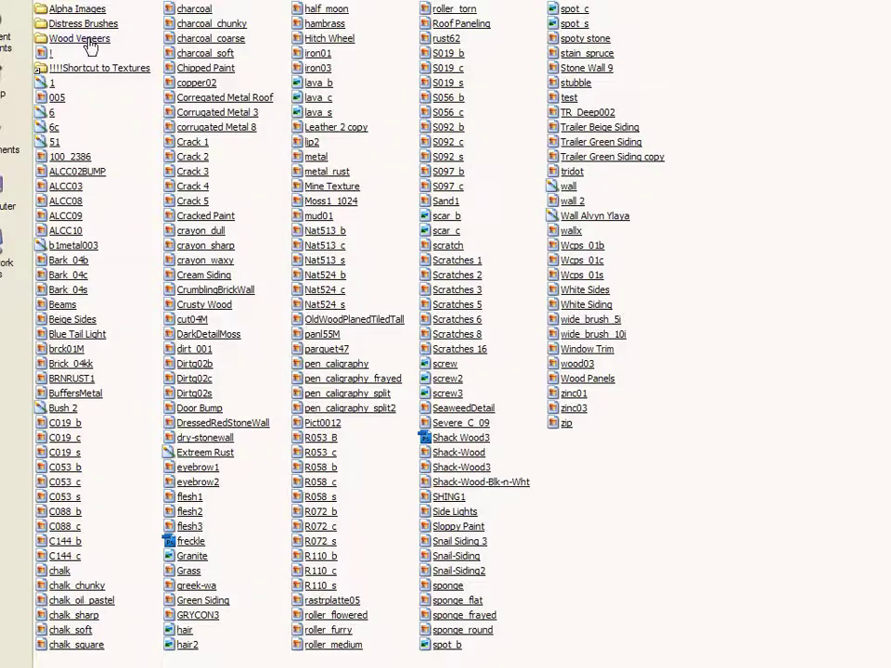
click(62, 65)
key(Return)
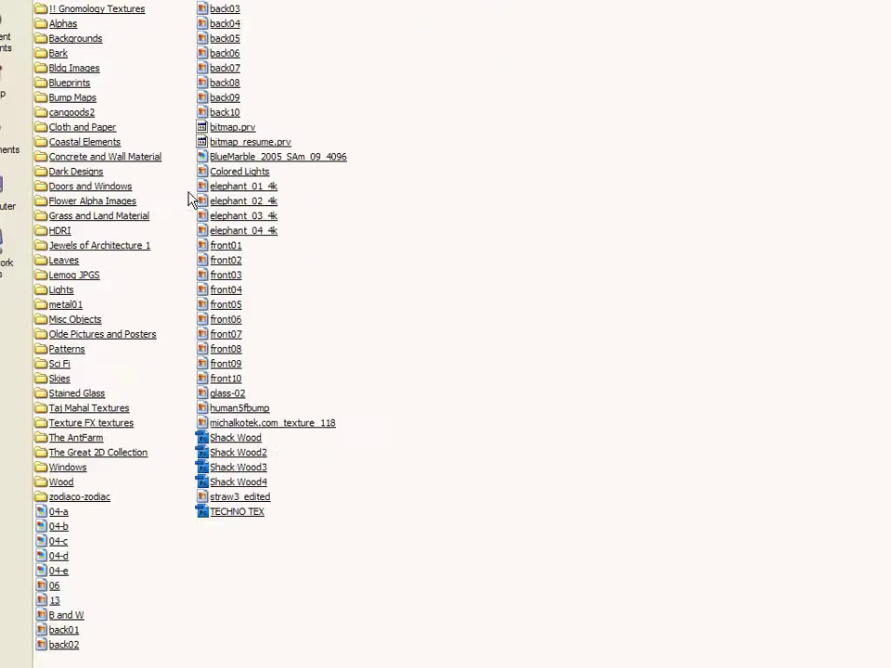
click(126, 11)
key(Return)
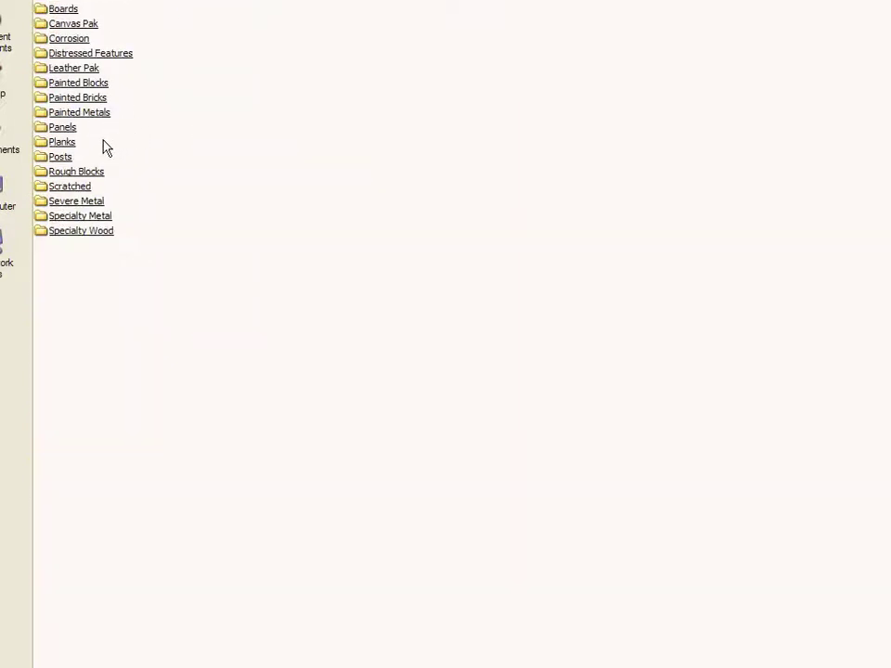
click(62, 130)
key(Return)
click(58, 25)
key(Return)
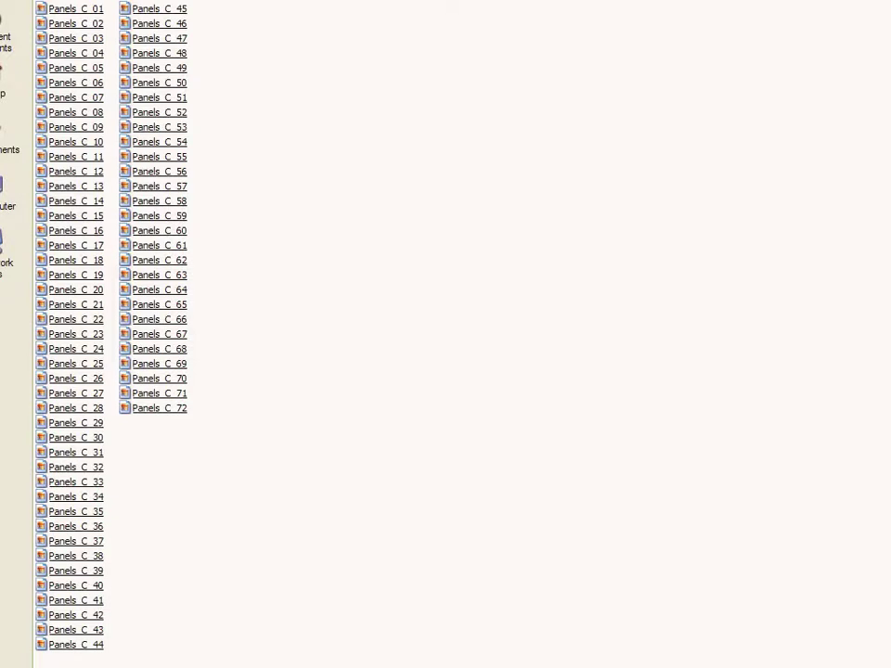
Choose Panels_C_41.jpg as the paint texture without copying it, and hide the scribble layer.
key(alt+v)
key(h)
scroll(445, 334, down, 5)
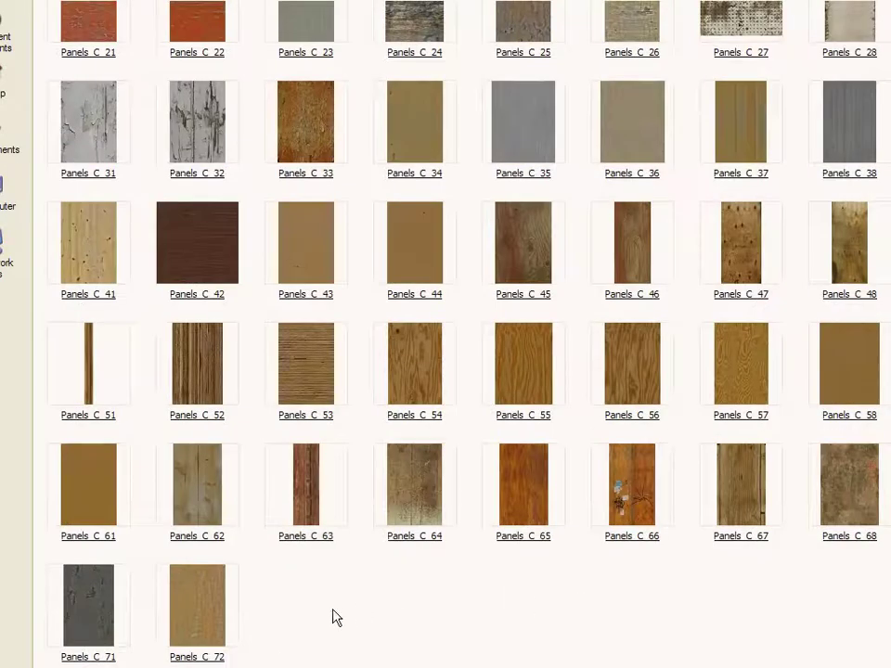
click(110, 295)
key(Return)
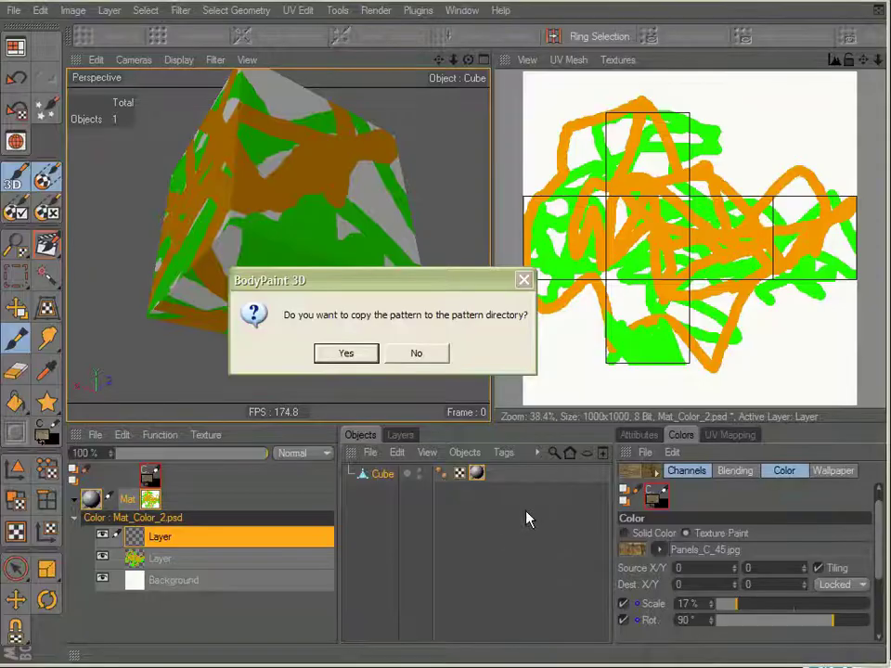
click(418, 351)
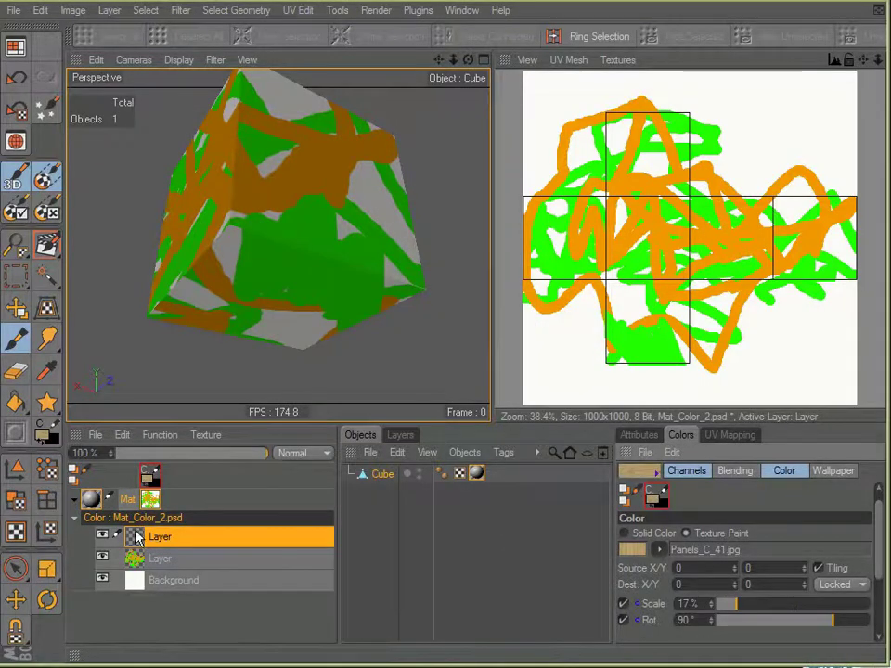
click(102, 558)
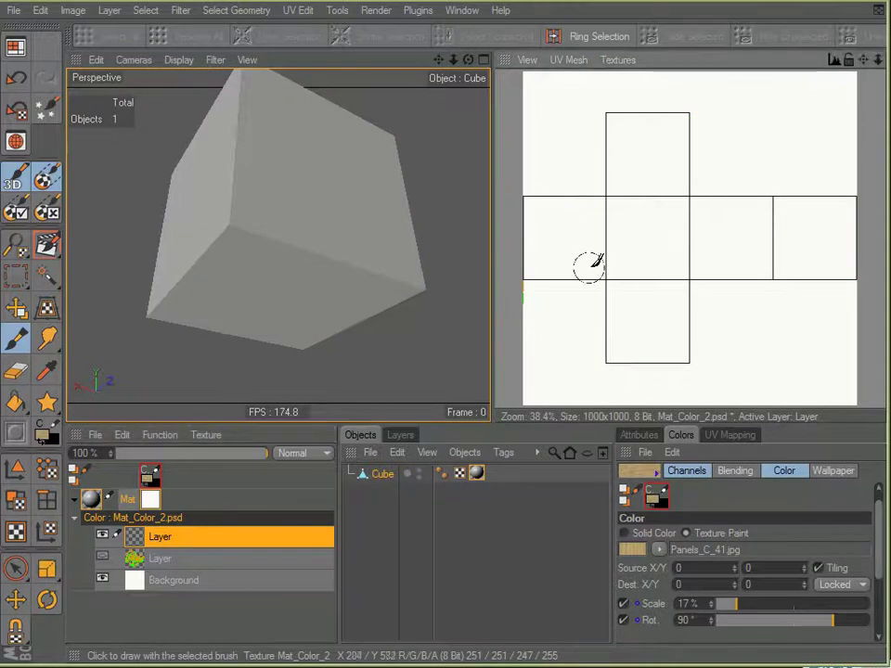
Paint Panels_C_41 wood across the whole UV cross from a near front-on view.
mouse_move(120, 254)
alt+mouse_down()
mouse_move(83, 288)
mouse_move(150, 272)
alt+mouse_up()
mouse_move(545, 201)
mouse_down()
mouse_move(613, 202)
mouse_move(523, 209)
mouse_move(805, 207)
mouse_move(556, 235)
mouse_move(524, 247)
mouse_move(537, 248)
mouse_move(536, 265)
mouse_move(843, 261)
mouse_move(835, 262)
mouse_move(838, 197)
mouse_move(837, 226)
mouse_move(697, 217)
mouse_move(688, 120)
mouse_move(614, 127)
mouse_move(653, 161)
mouse_move(616, 276)
mouse_move(612, 327)
mouse_move(673, 336)
mouse_move(669, 292)
mouse_move(646, 310)
mouse_up()
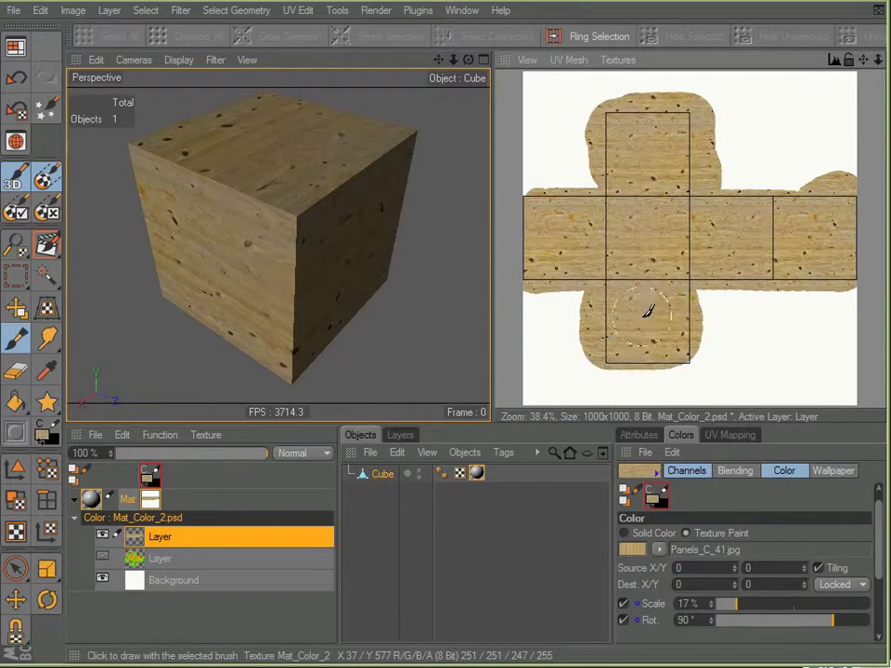
Set the texture scale to 100% and repaint the middle strip of the UV layout.
click(631, 608)
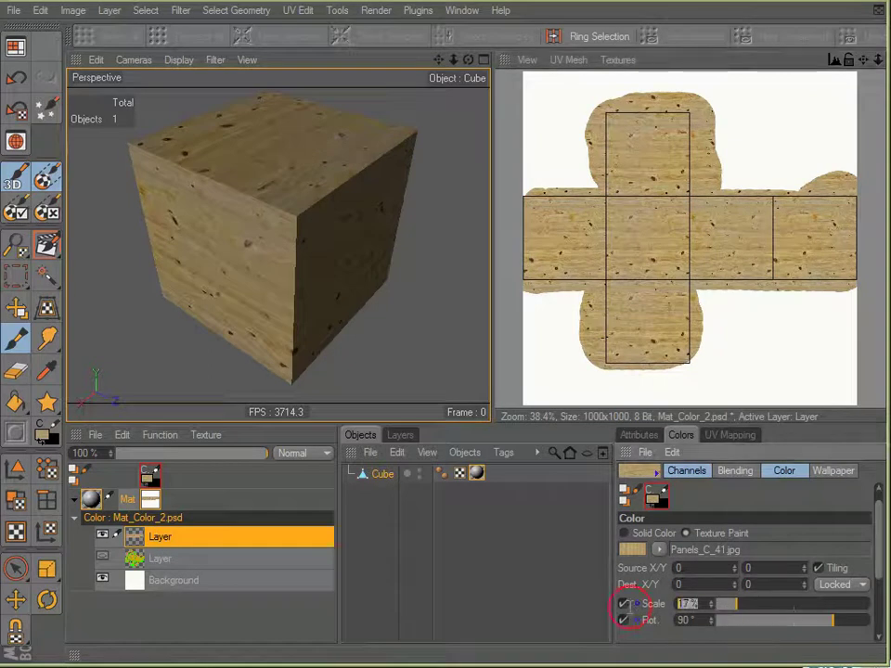
text(100)
key(Return)
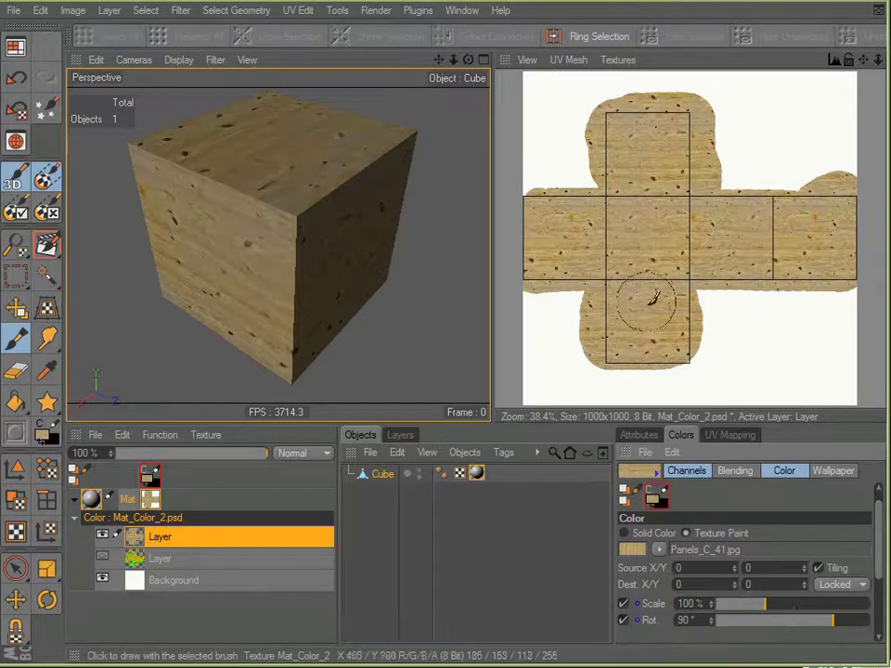
drag(534, 215, 751, 204)
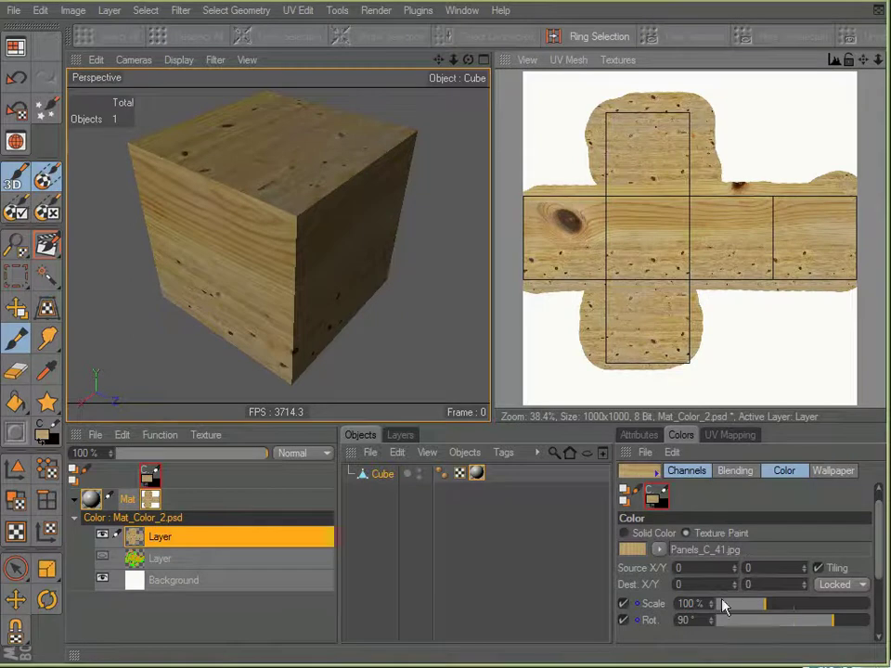
Change the texture scale to 50% and repaint the cube with larger wood grain.
click(650, 605)
text(50)
key(Return)
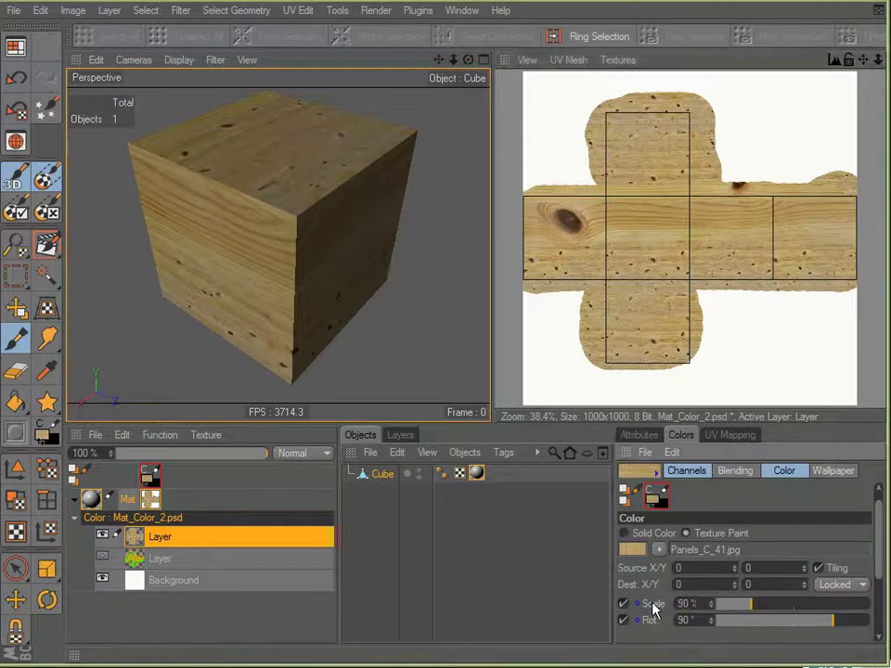
mouse_move(607, 204)
mouse_down()
mouse_move(786, 206)
mouse_move(842, 249)
mouse_move(543, 251)
mouse_move(633, 277)
mouse_move(865, 273)
mouse_move(594, 286)
mouse_move(579, 296)
mouse_move(616, 360)
mouse_move(633, 340)
mouse_move(684, 323)
mouse_move(672, 133)
mouse_move(627, 127)
mouse_move(624, 170)
mouse_up()
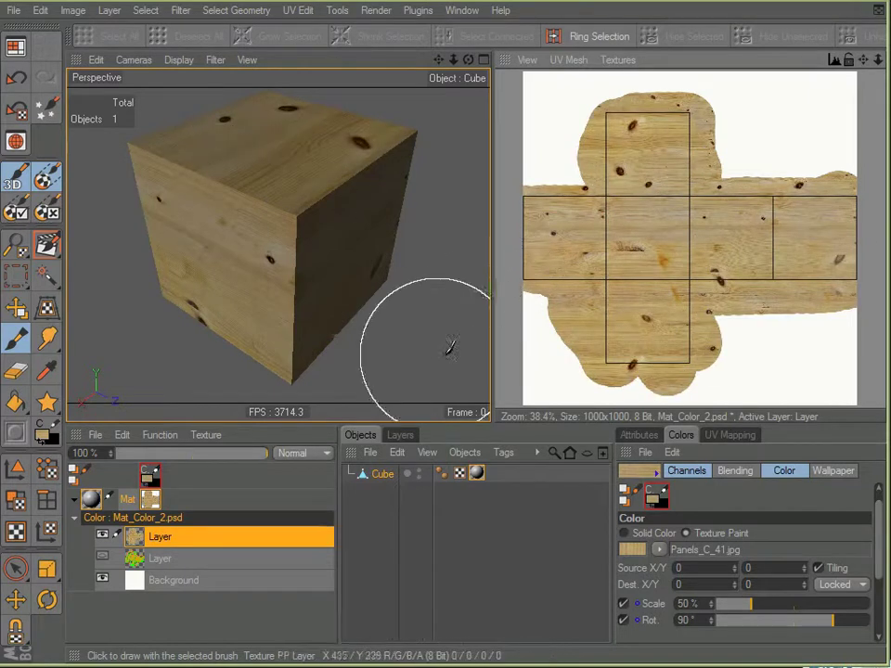
mouse_move(377, 294)
alt+mouse_down()
mouse_move(411, 368)
mouse_move(403, 336)
mouse_move(309, 202)
mouse_move(182, 149)
mouse_move(353, 199)
mouse_move(223, 277)
mouse_move(203, 274)
alt+mouse_up()
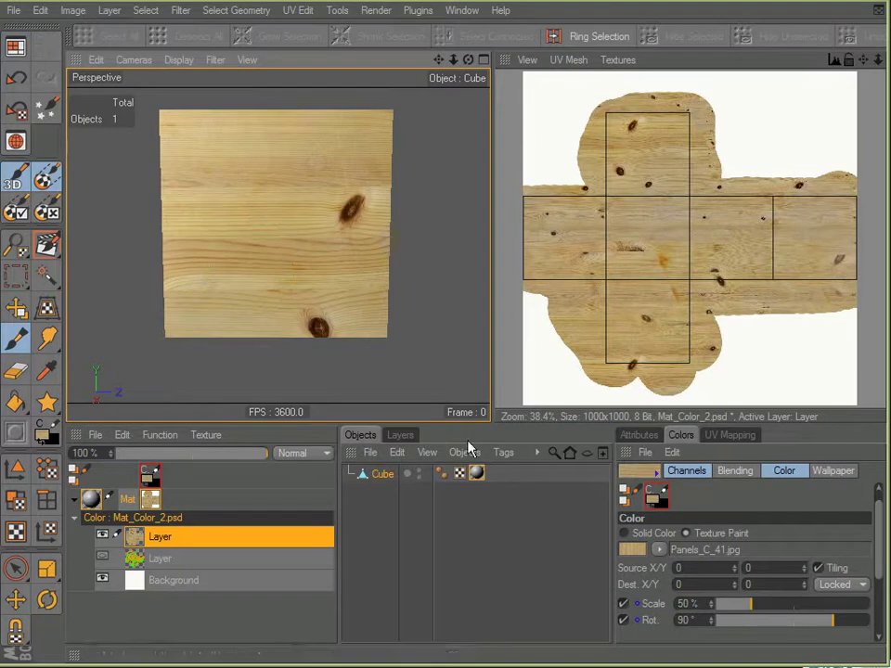
mouse_move(453, 373)
alt+mouse_down()
mouse_move(378, 294)
mouse_move(444, 375)
alt+mouse_up()
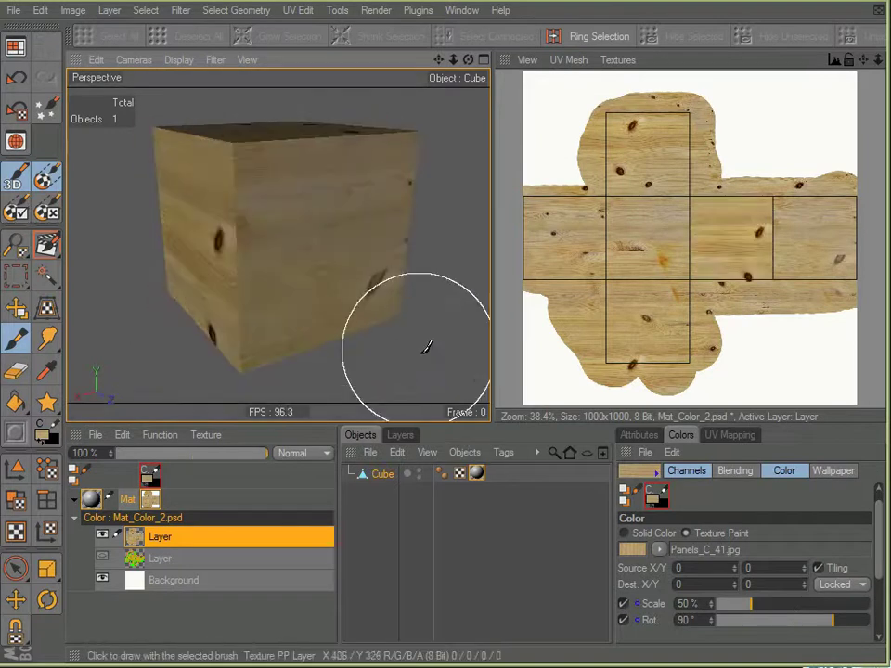
alt+drag(368, 289, 422, 325)
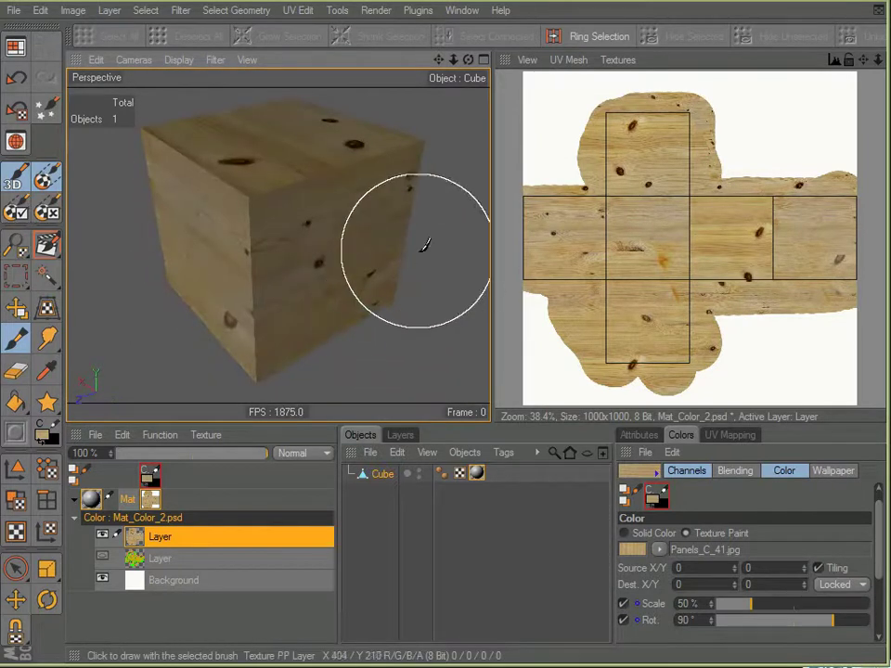
alt+drag(434, 259, 416, 236)
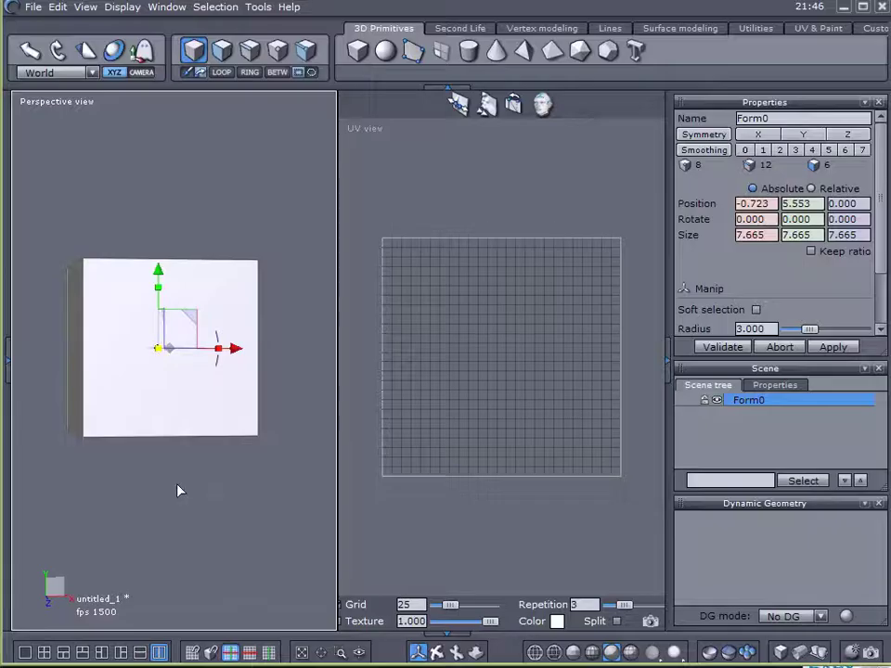
middle_drag(175, 483, 237, 581)
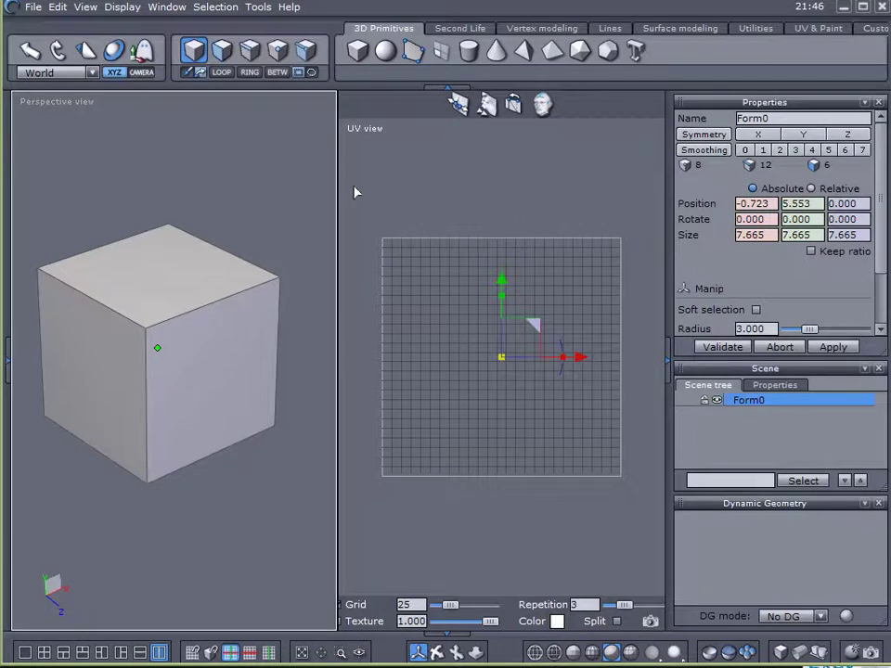
Apply Cubic UV mapping with the 3x3 layout, validate it, and select all faces.
click(829, 30)
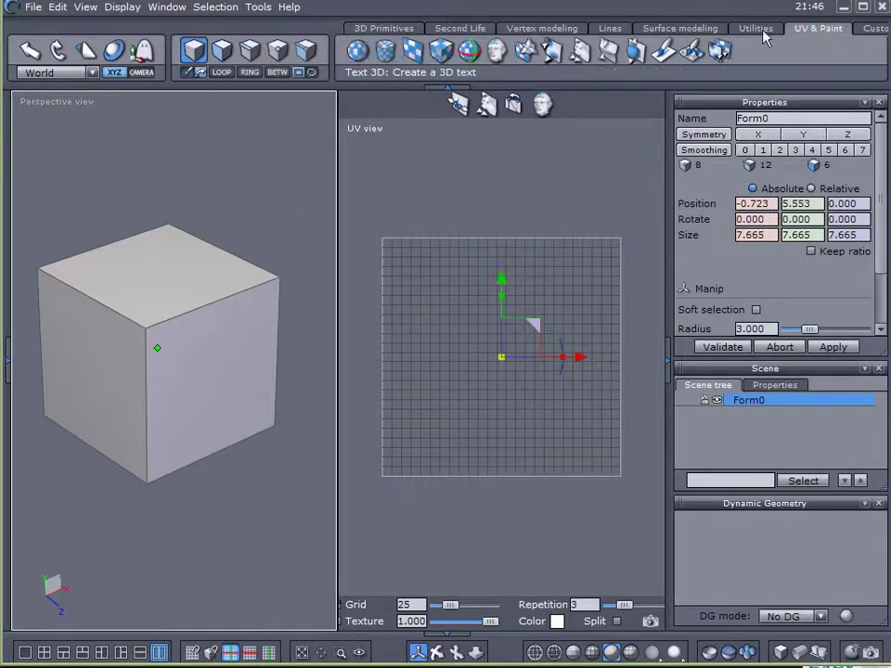
click(443, 53)
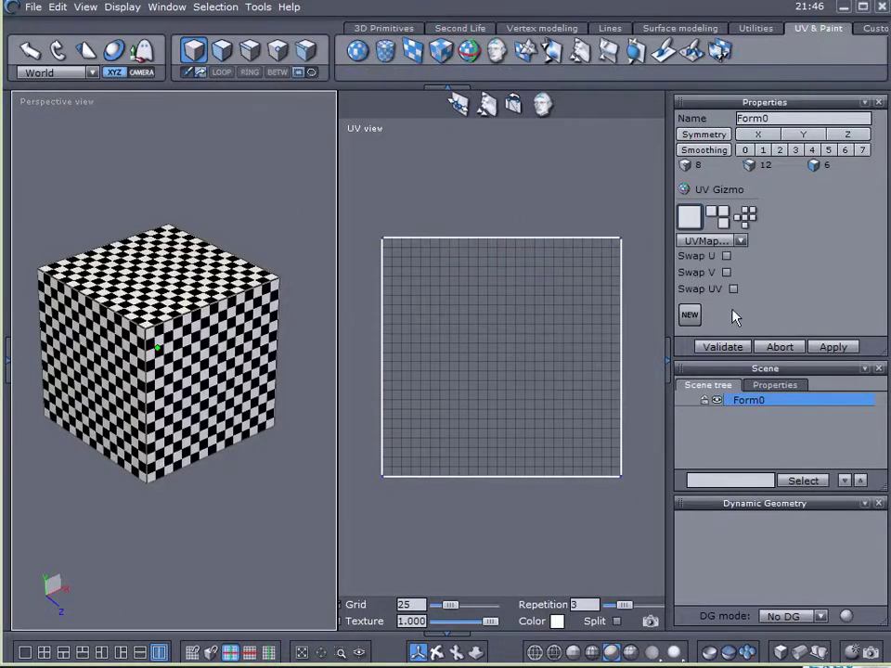
click(746, 217)
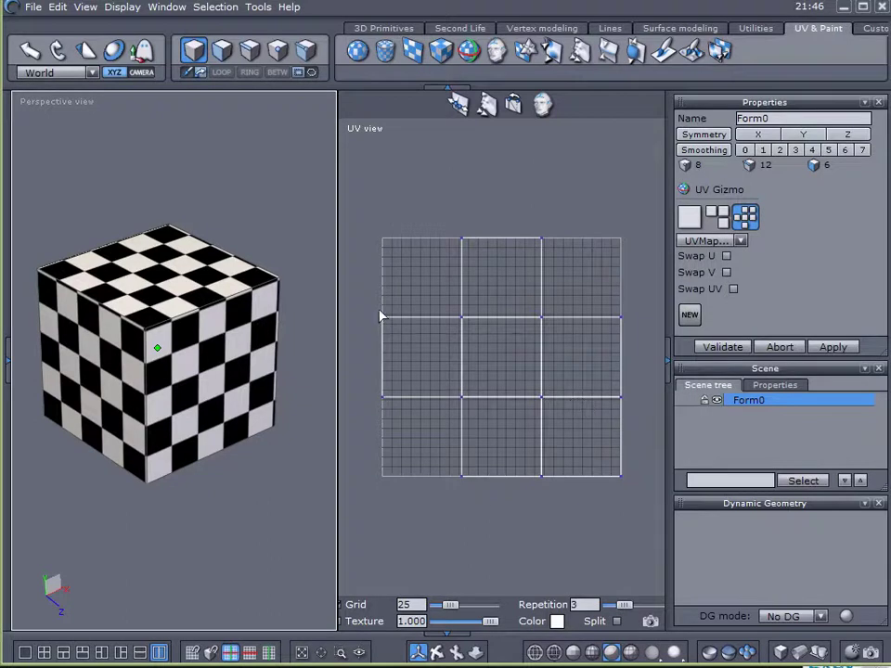
click(223, 55)
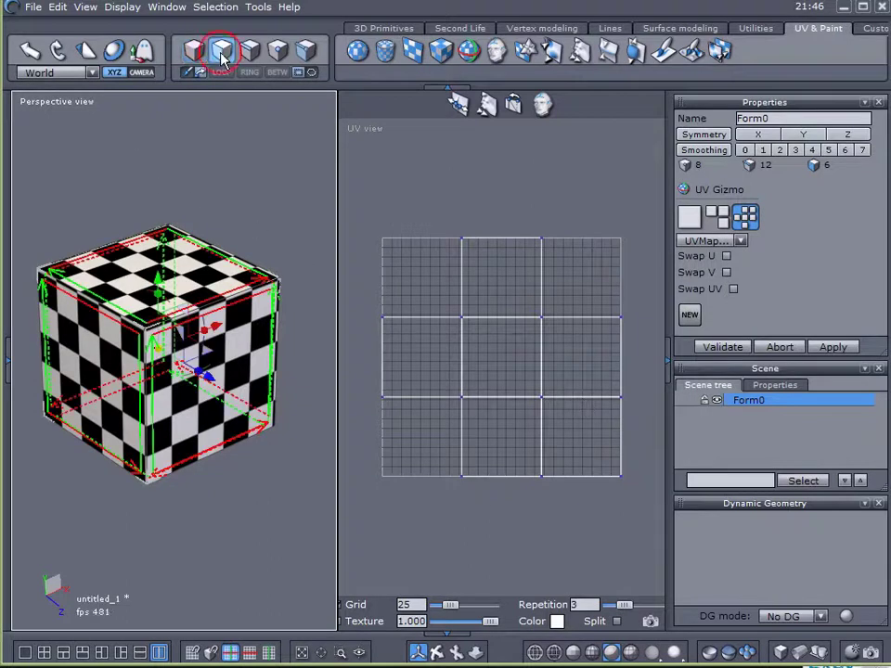
click(729, 345)
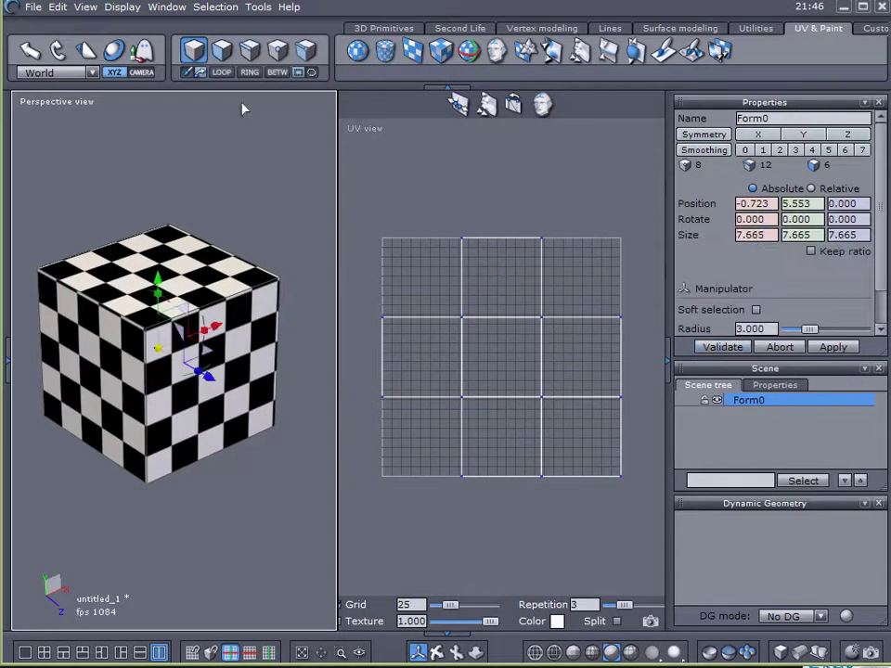
click(222, 49)
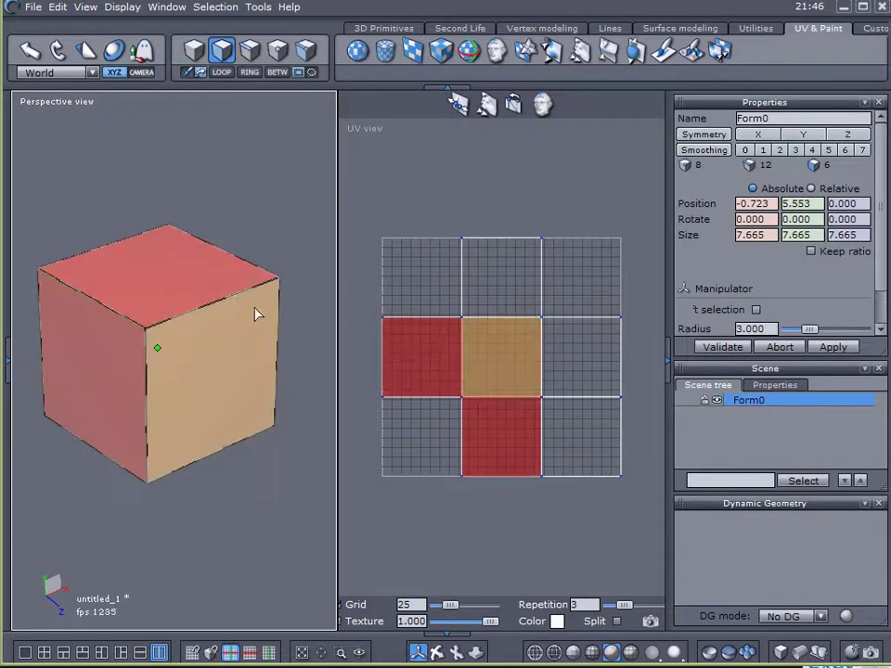
key(ctrl+a)
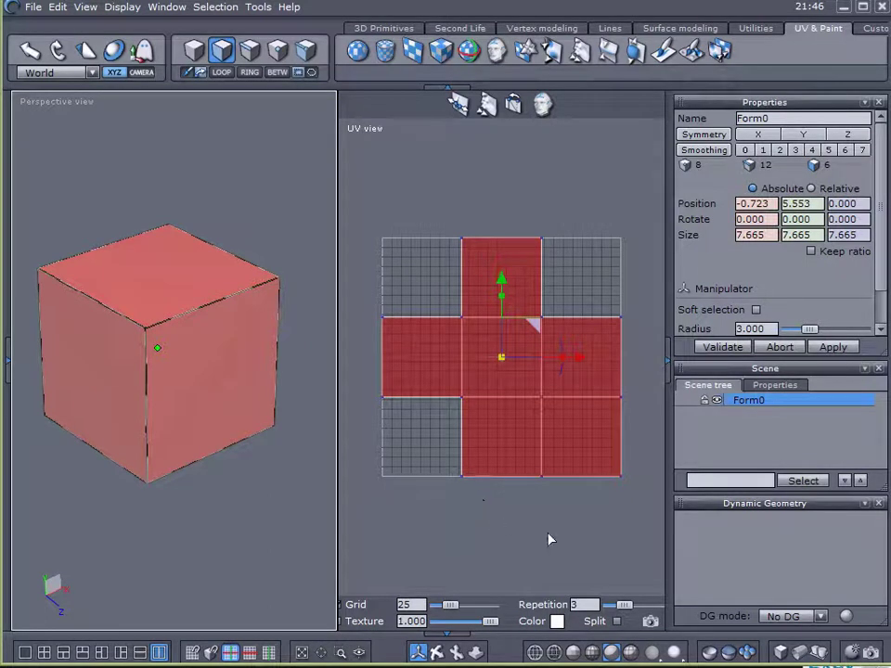
Save the cube's UV layout image as sdfg on the Desktop, then clear the face selection.
click(650, 621)
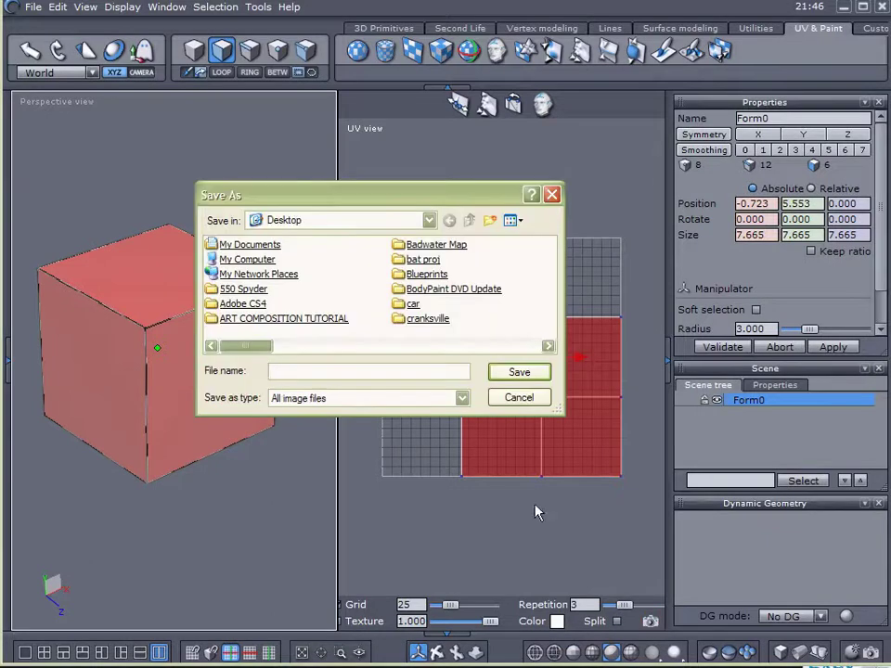
text(sdfg)
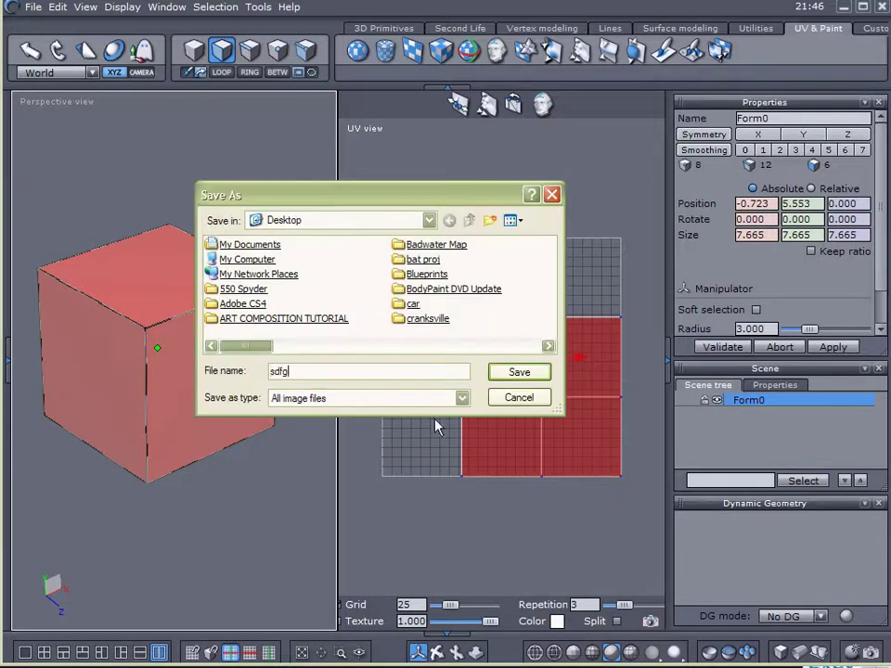
click(514, 372)
click(392, 471)
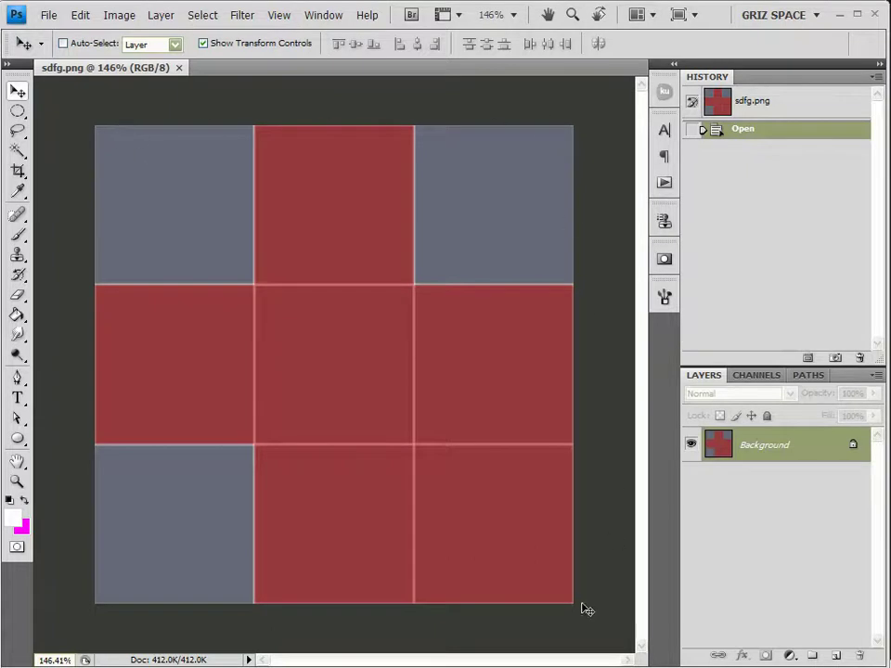
Add an empty Layer 1 above the Background of sdfg.png.
click(835, 655)
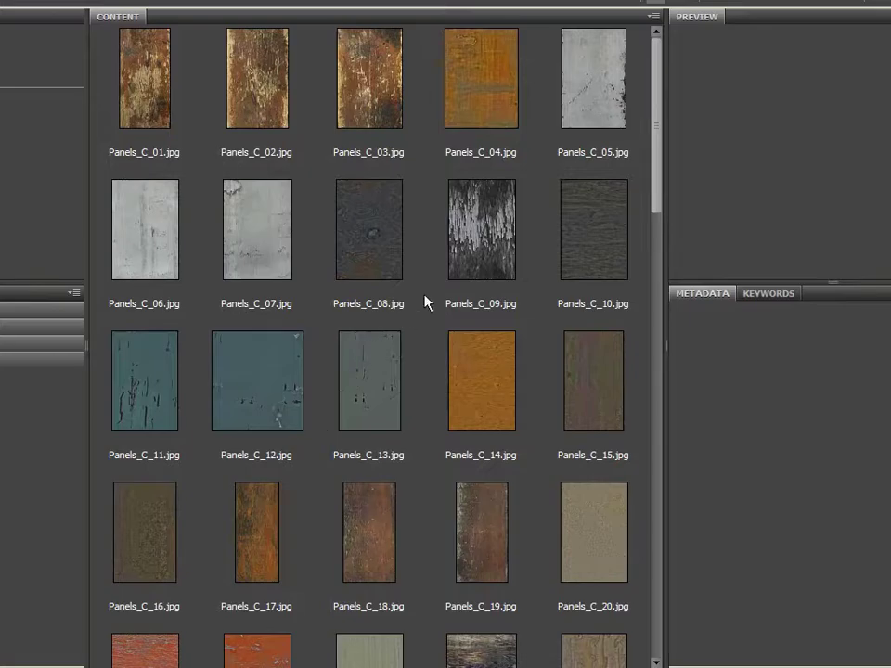
Find Panels_C_25.jpg in Bridge's Content grid and open it in Photoshop.
scroll(424, 301, down, 3)
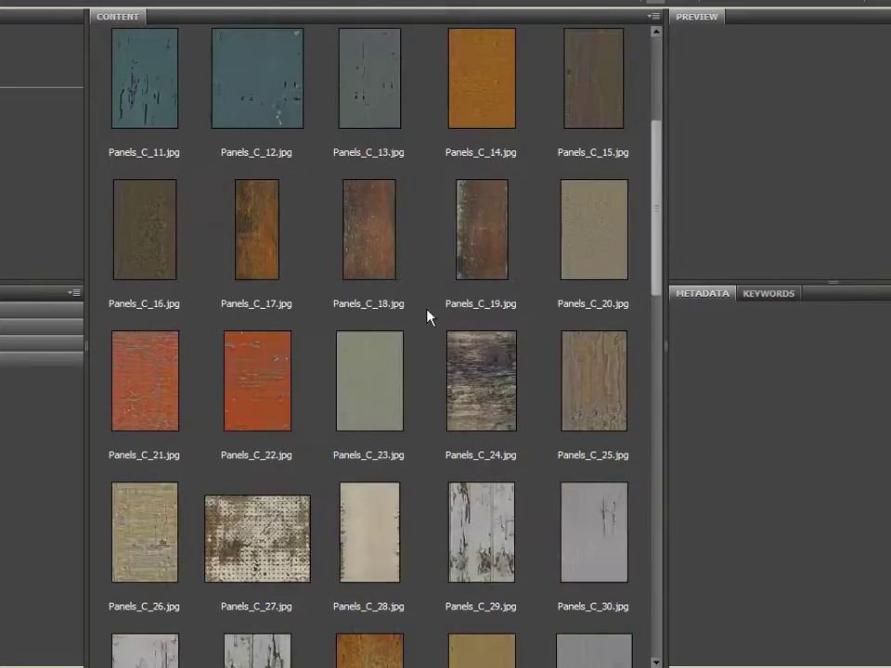
click(587, 222)
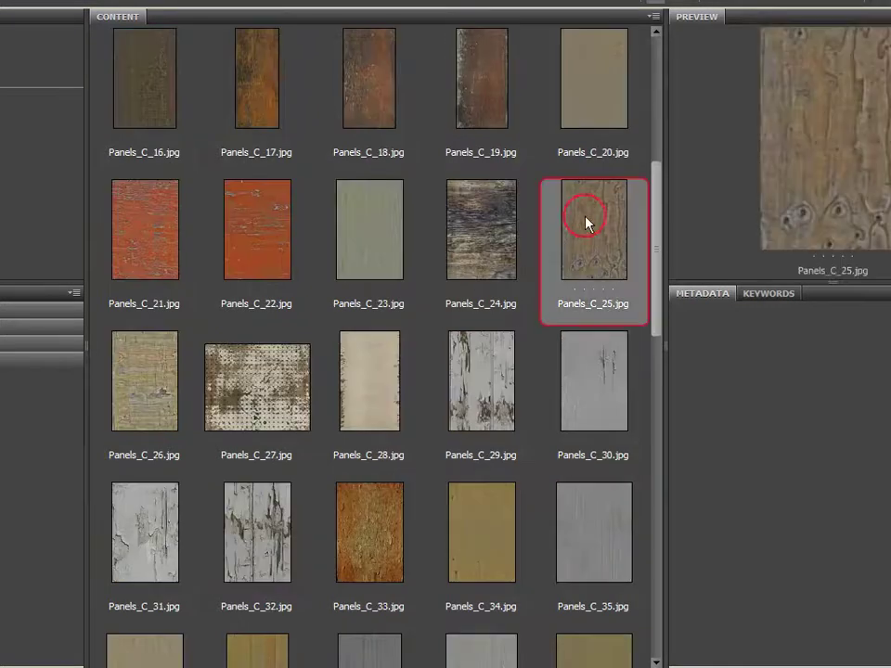
double_click(587, 223)
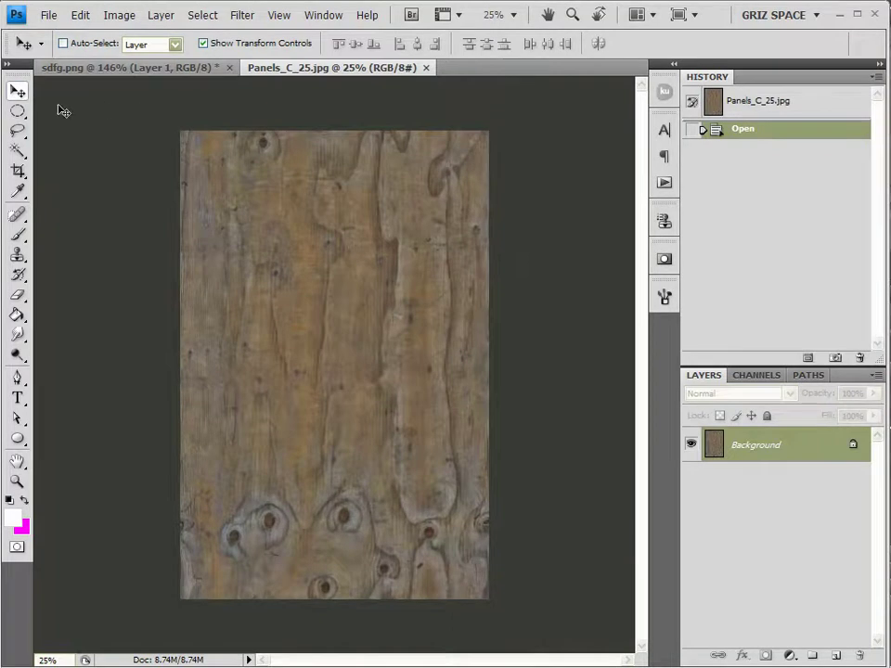
Tile the documents 2-up, copy the wood texture into sdfg.png, and close Panels_C_25.jpg.
click(650, 16)
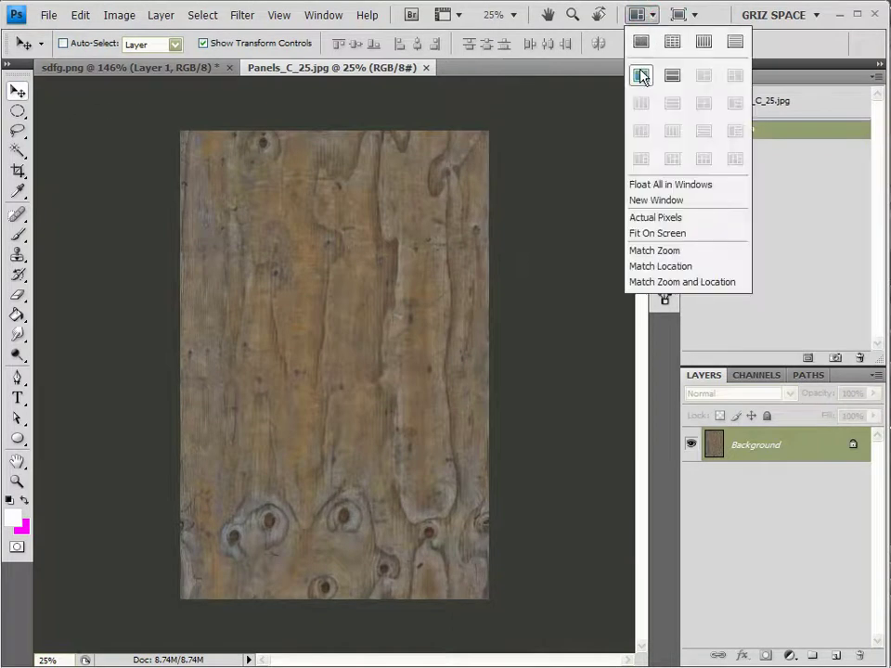
click(641, 76)
drag(470, 249, 274, 281)
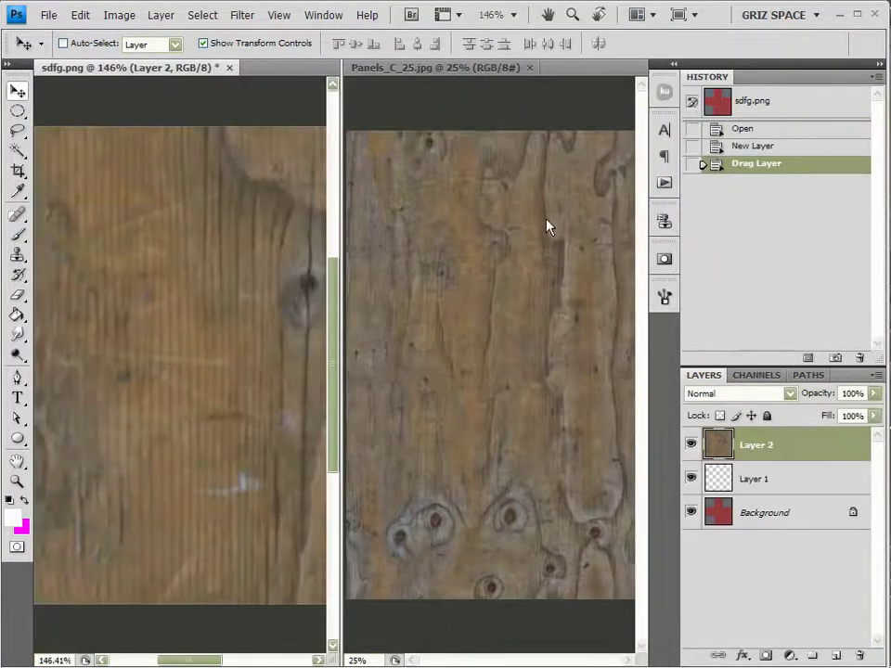
click(529, 68)
Move and shrink the wood layer so it sits over the UV template.
alt+scroll(336, 278, down, 3)
alt+scroll(334, 281, down, 12)
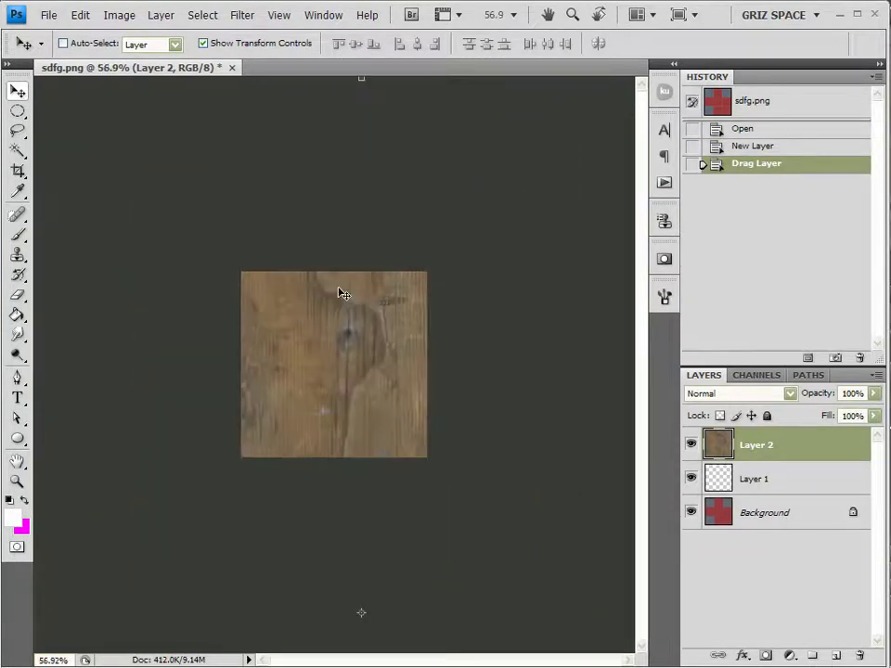
alt+scroll(323, 374, down, 2)
drag(331, 417, 338, 271)
shift+drag(476, 119, 283, 408)
alt+scroll(286, 424, up, 6)
drag(247, 457, 343, 330)
Stretch the wood layer's right, bottom-left and top edges to the canvas and commit the transform.
alt+scroll(345, 359, up, 5)
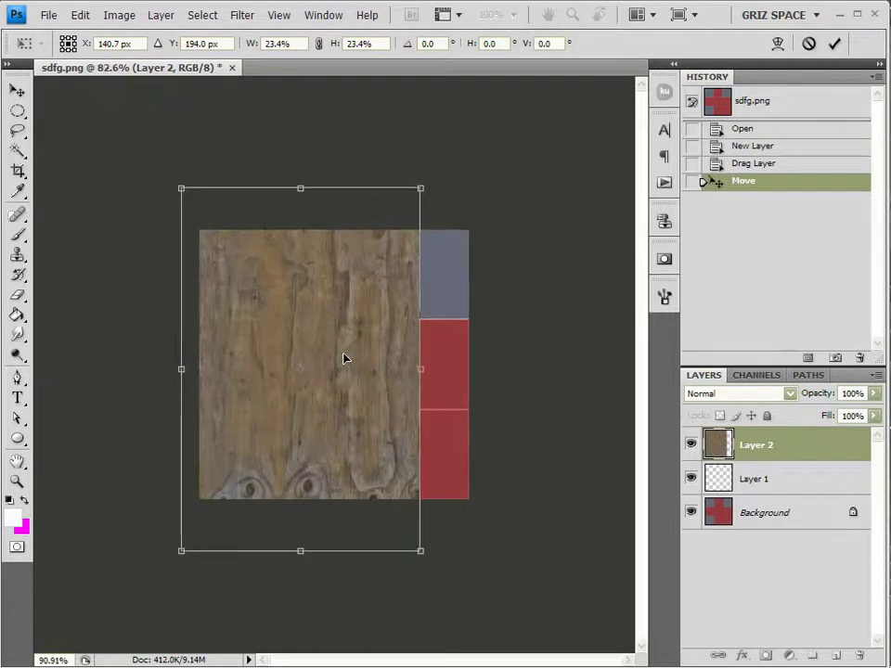
alt+scroll(345, 359, up, 1)
drag(442, 370, 499, 370)
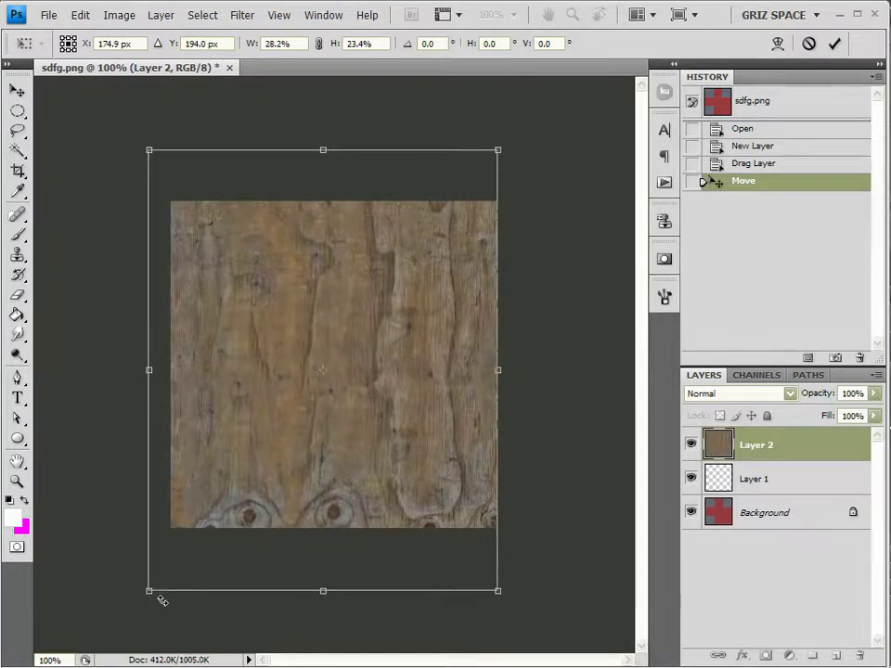
drag(150, 592, 173, 537)
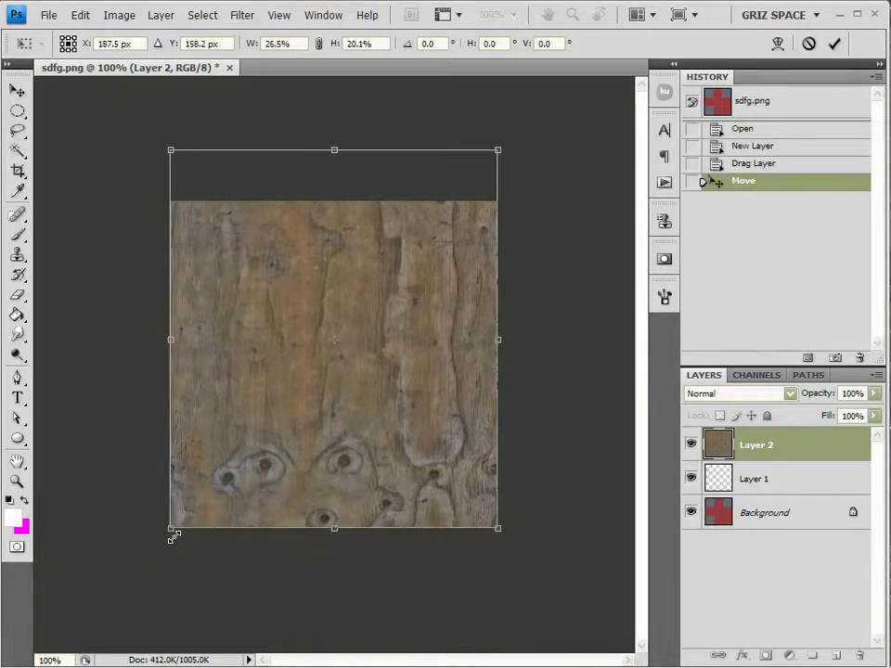
drag(334, 150, 335, 198)
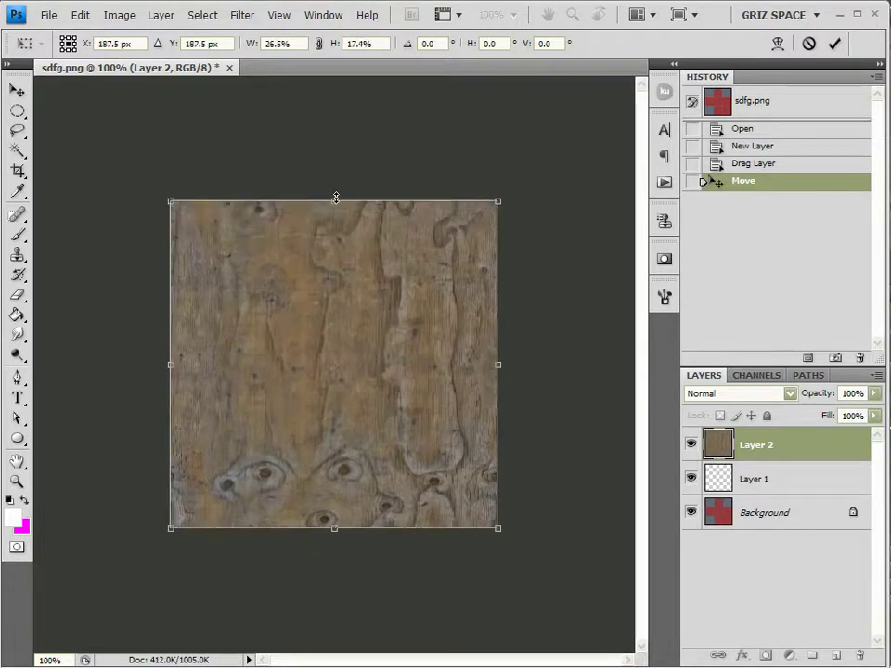
click(835, 44)
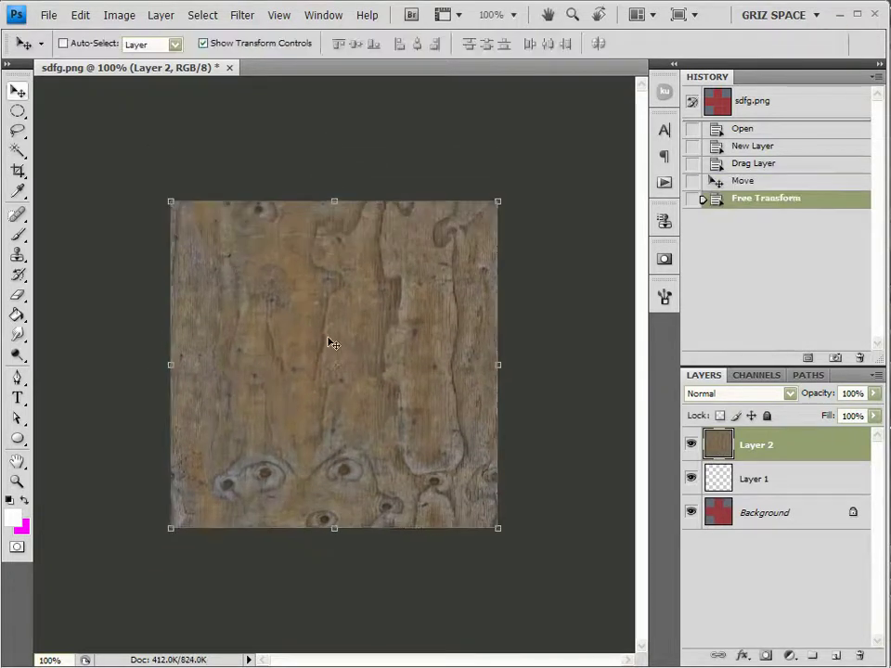
alt+scroll(332, 345, up, 3)
alt+scroll(302, 302, down, 1)
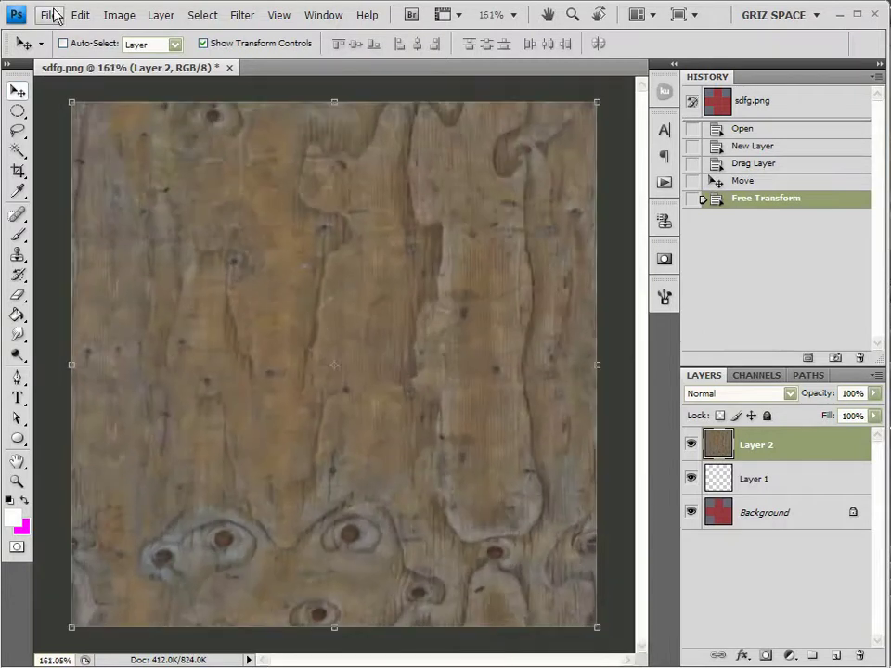
Save the image in PNG format, replacing sdfg.png and accepting the default PNG options.
click(52, 15)
click(93, 150)
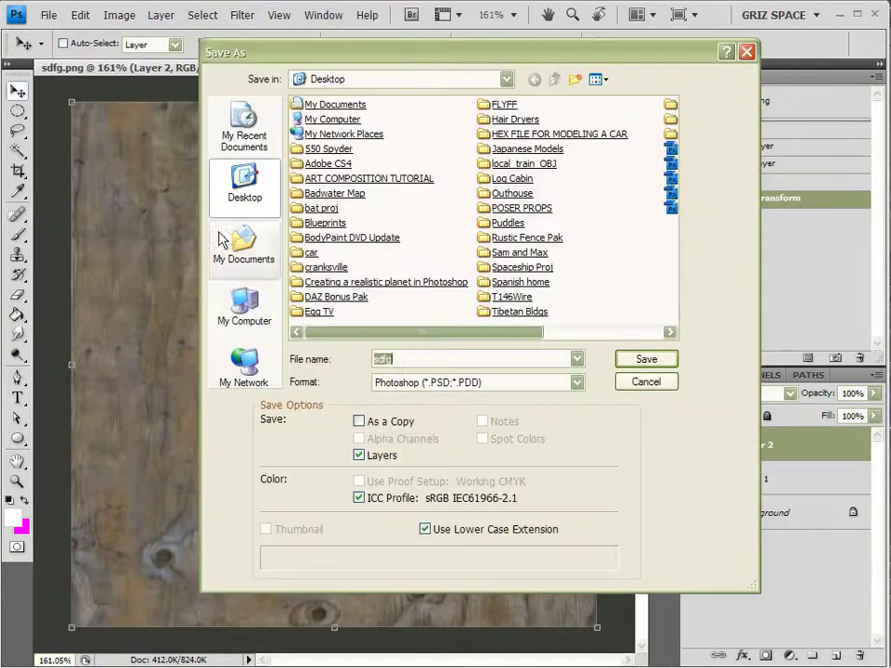
click(428, 381)
click(432, 609)
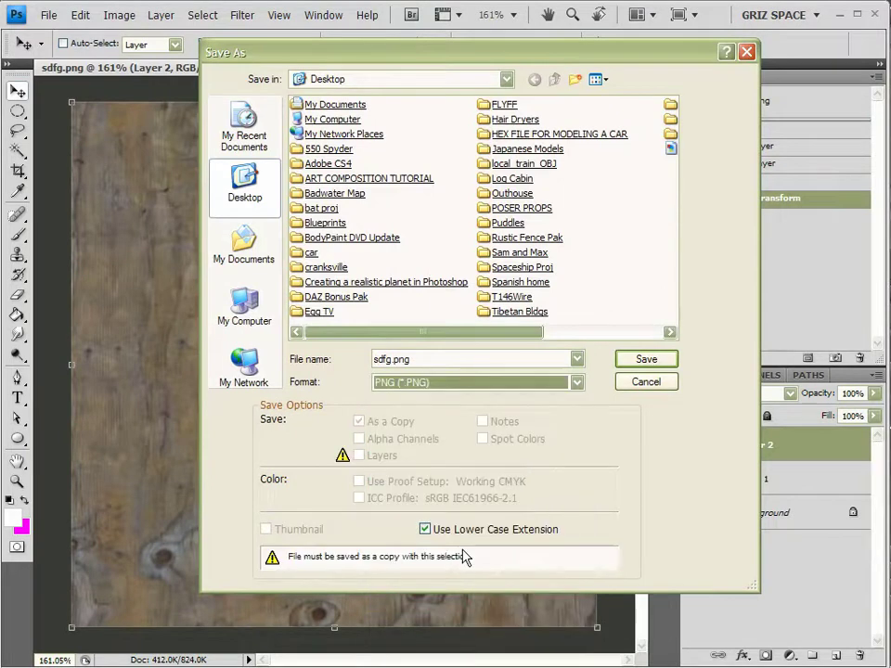
scroll(647, 206, down, 2)
double_click(502, 148)
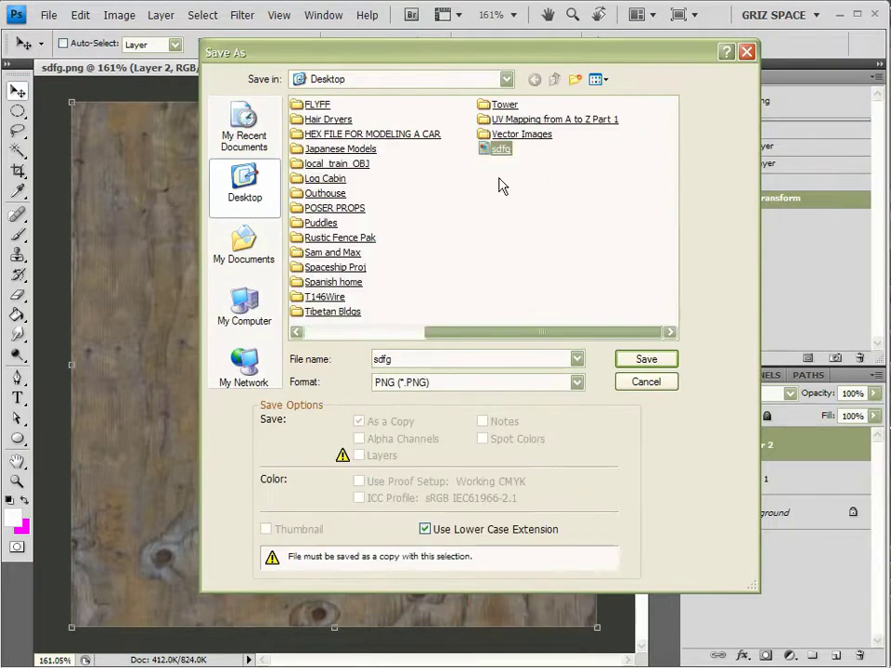
click(416, 274)
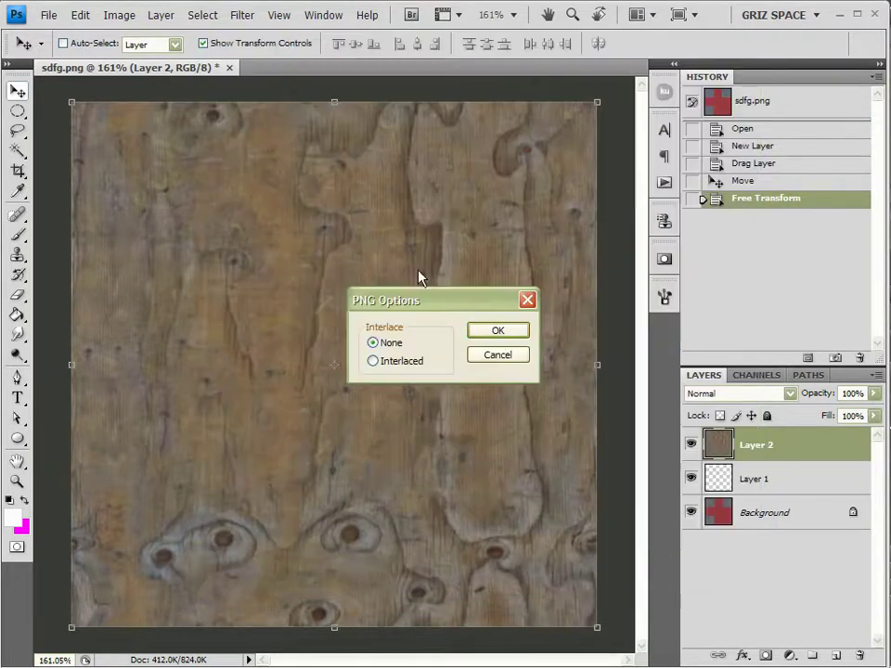
click(509, 334)
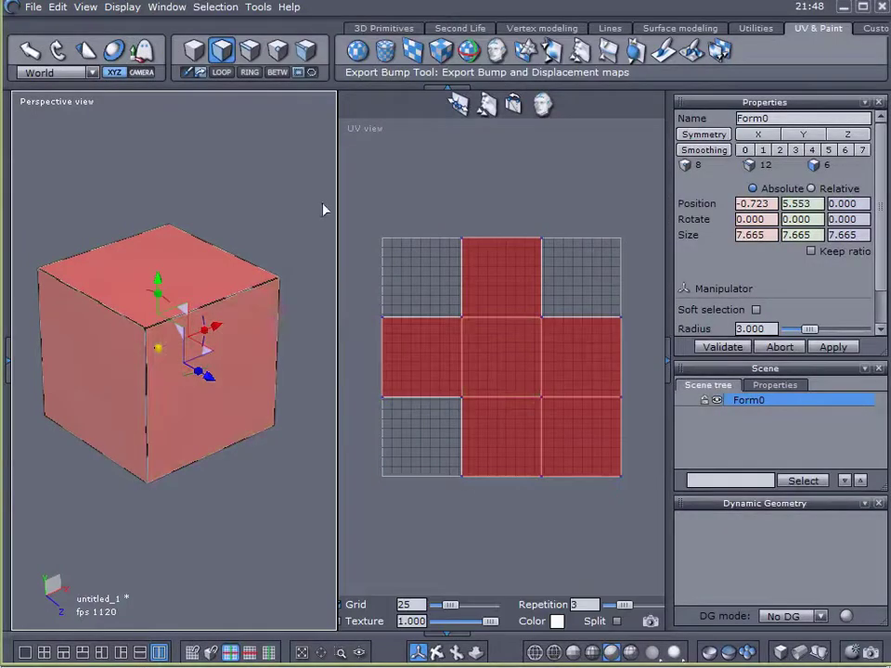
In a single perspective viewport, set the cube's material texture to the sdfg image.
click(25, 654)
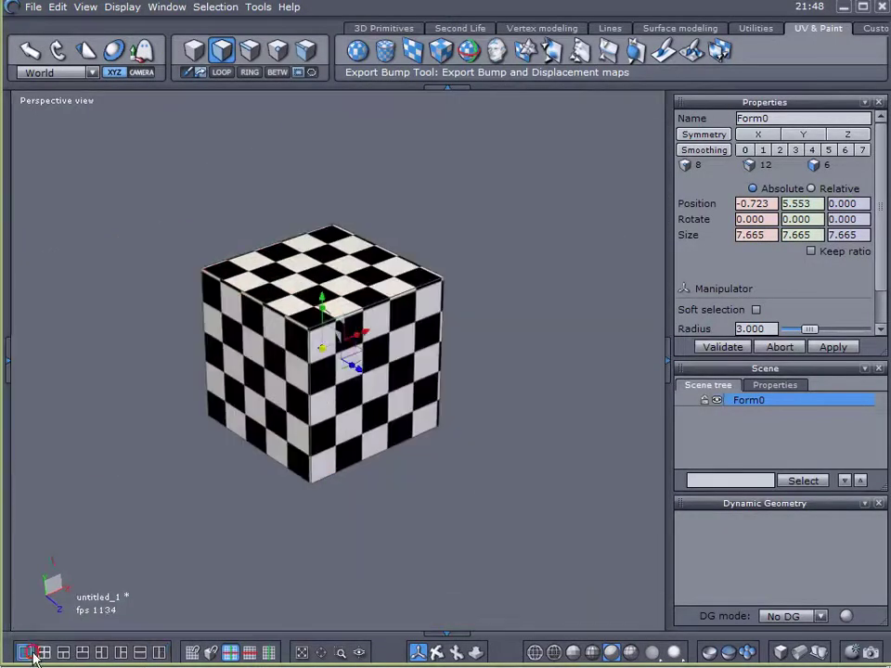
click(8, 359)
click(131, 210)
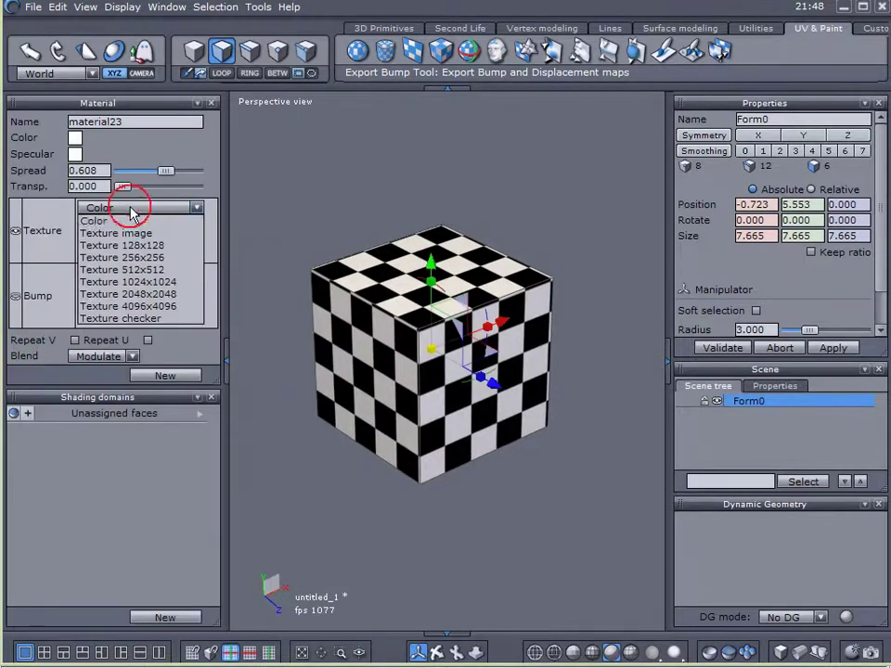
click(116, 233)
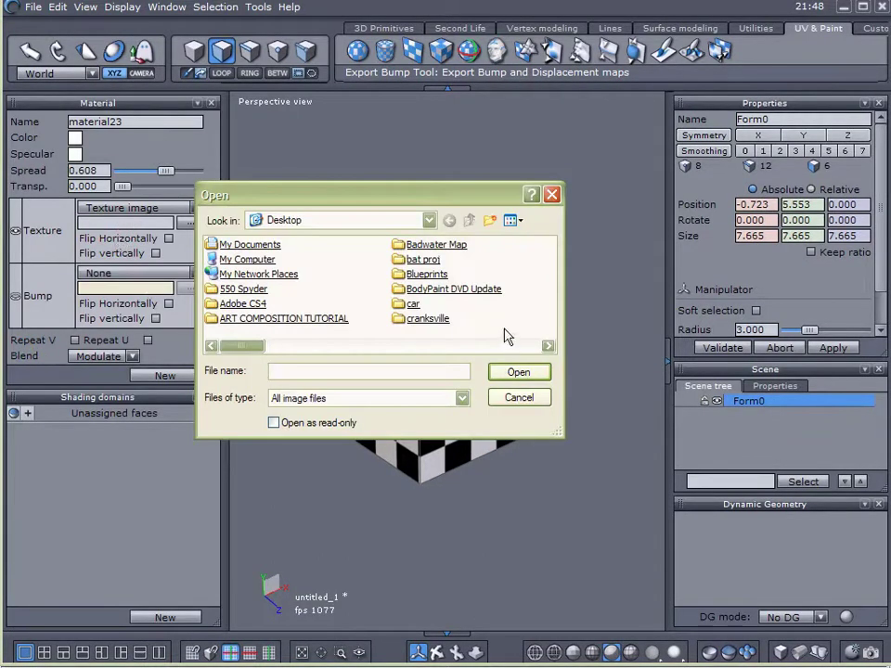
scroll(515, 328, down, 5)
double_click(417, 275)
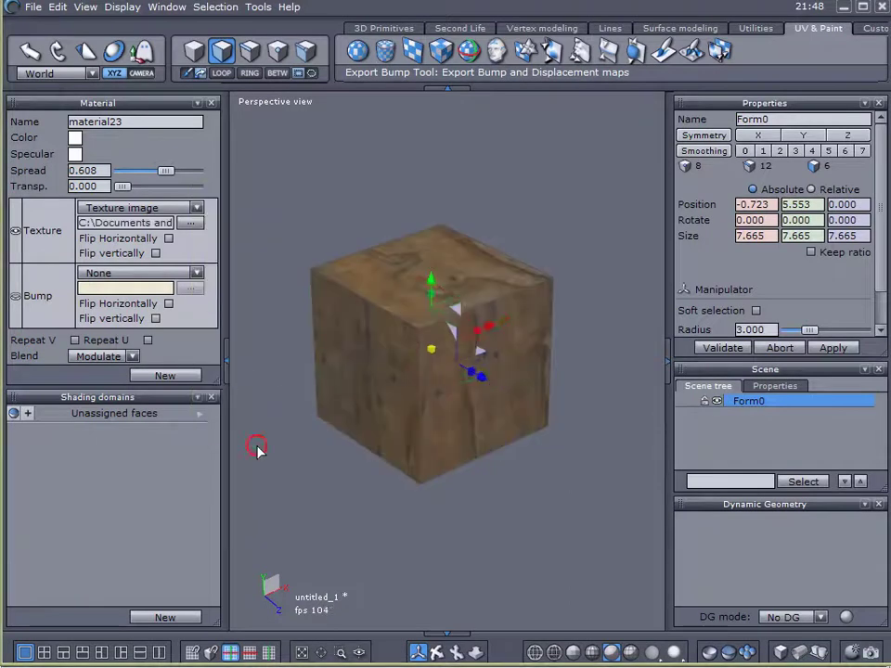
Hide the material panel and orbit to view the wooden cube's front face.
click(226, 369)
drag(484, 524, 160, 572)
scroll(456, 430, up, 5)
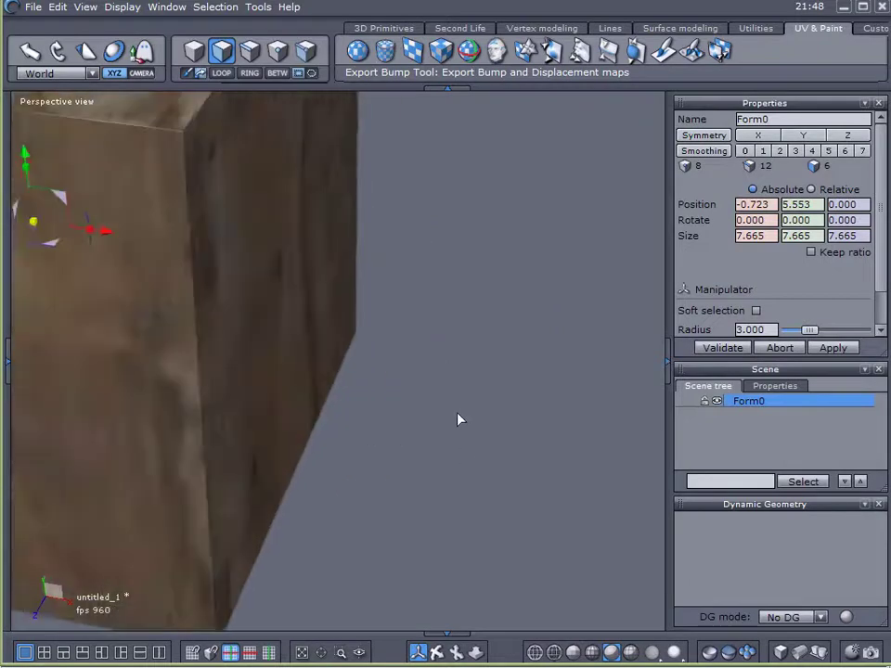
scroll(456, 414, down, 2)
right_drag(521, 442, 33, 428)
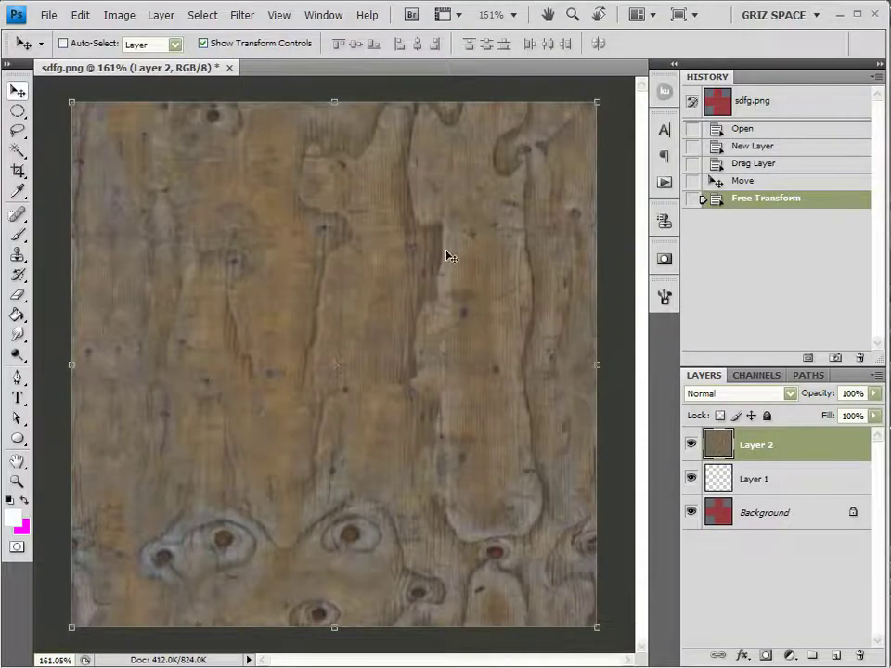
Select the whole canvas and choose Edit > Define Pattern from the full Edit menu.
alt+scroll(457, 259, down, 2)
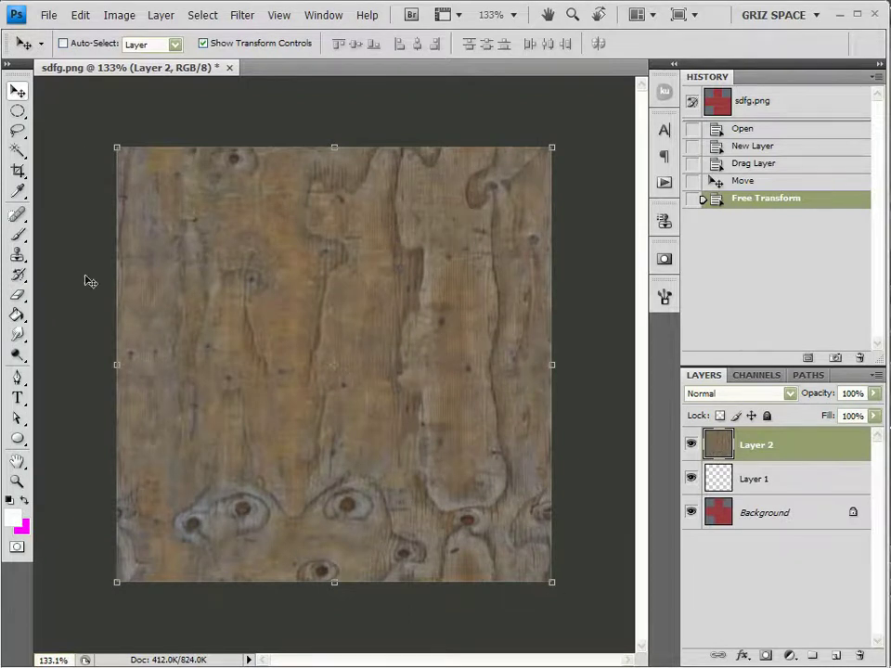
click(79, 16)
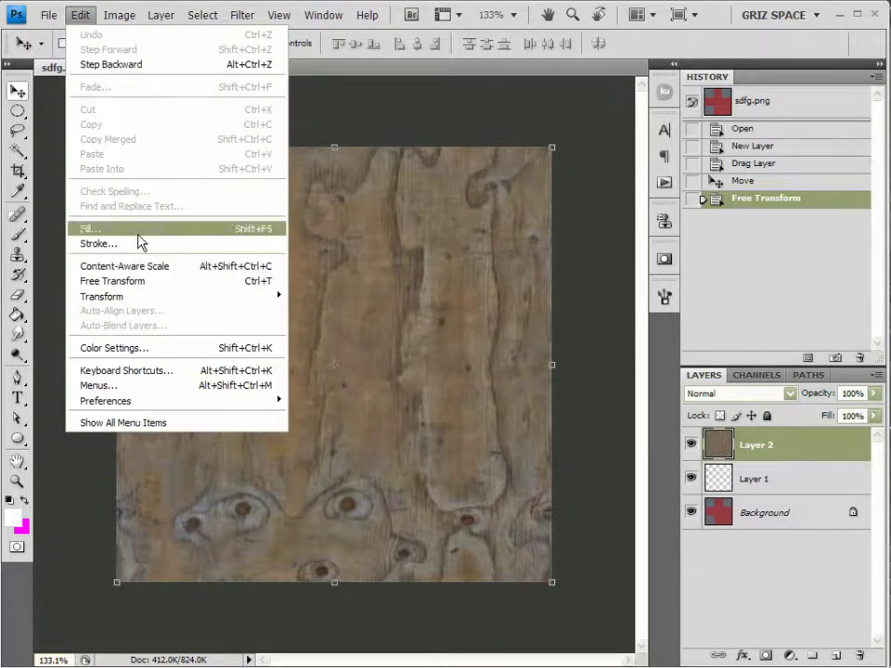
mouse_move(109, 23)
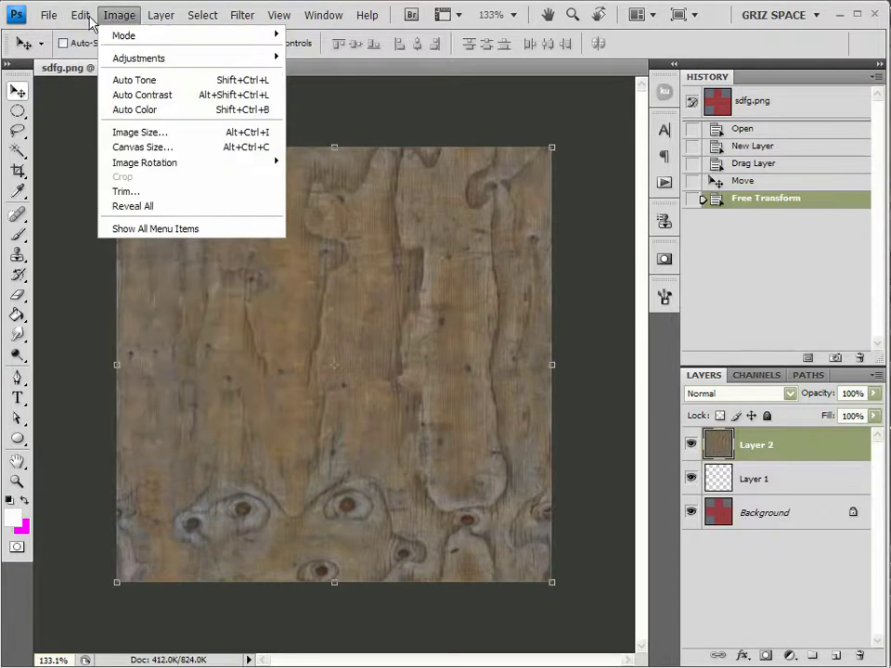
mouse_move(80, 15)
key(ctrl+a)
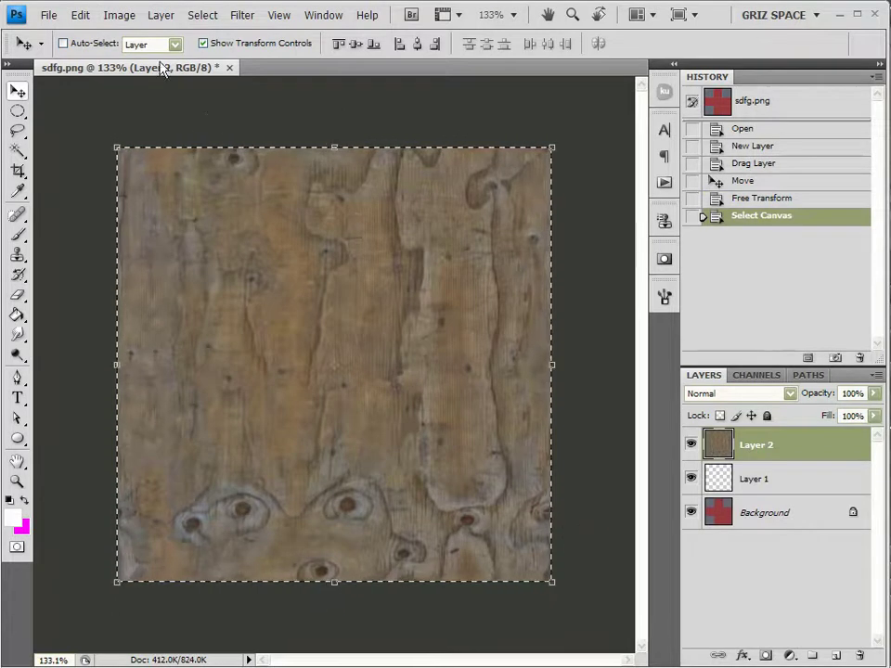
click(81, 16)
click(158, 423)
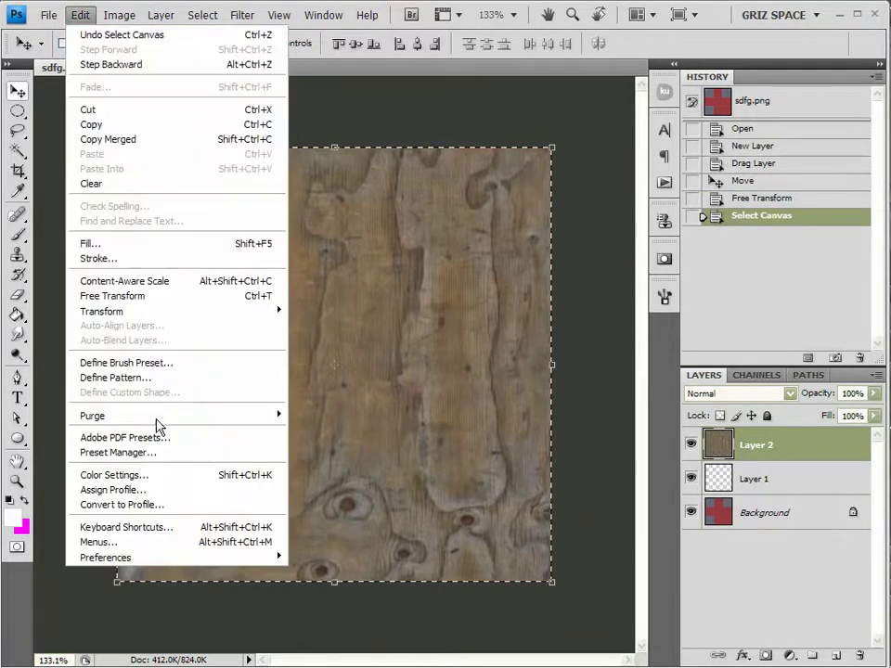
click(150, 378)
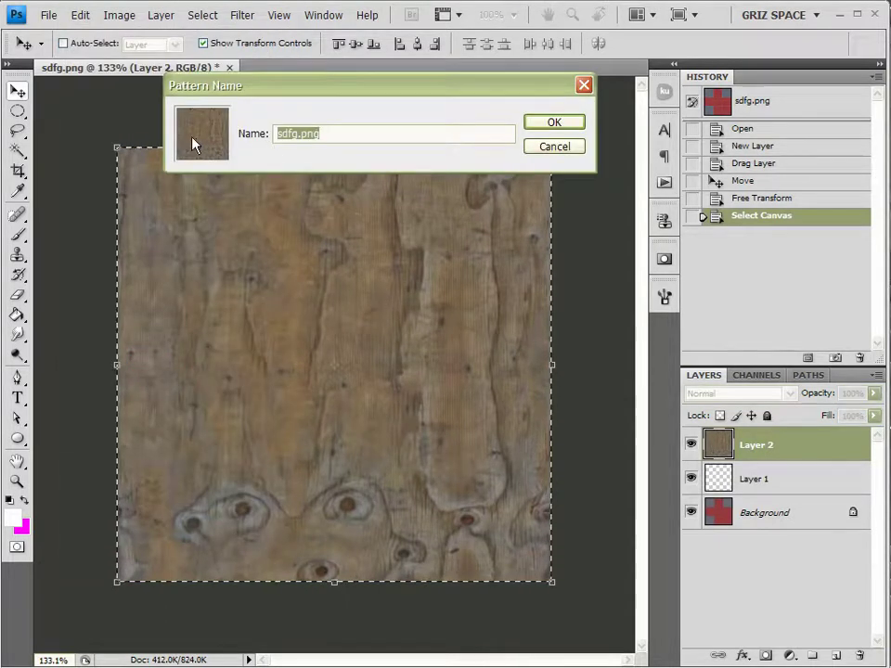
Save the sdfg.png pattern, delete the wood Layer 2, and give Layer 1 a wood Pattern Overlay.
click(544, 125)
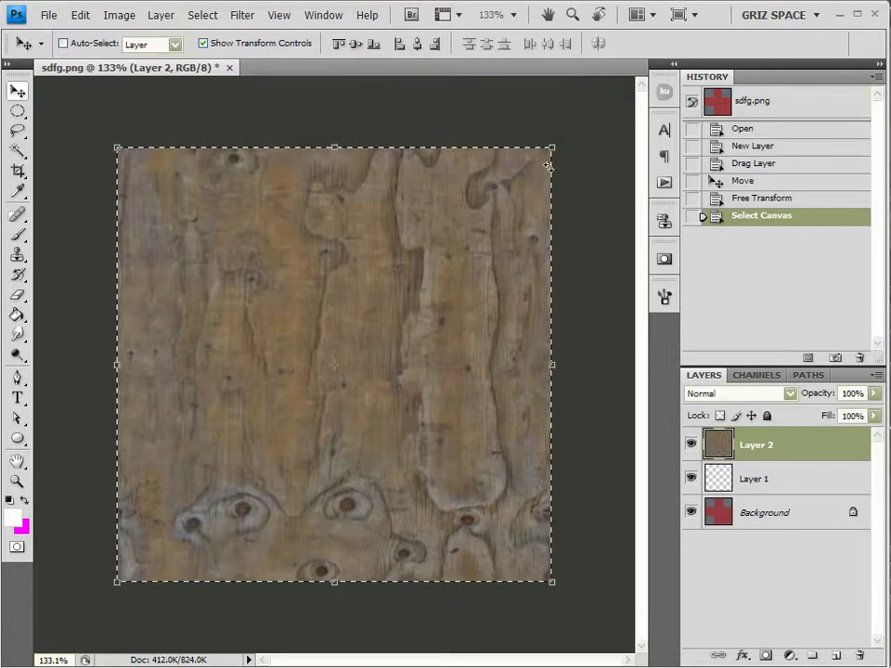
click(861, 655)
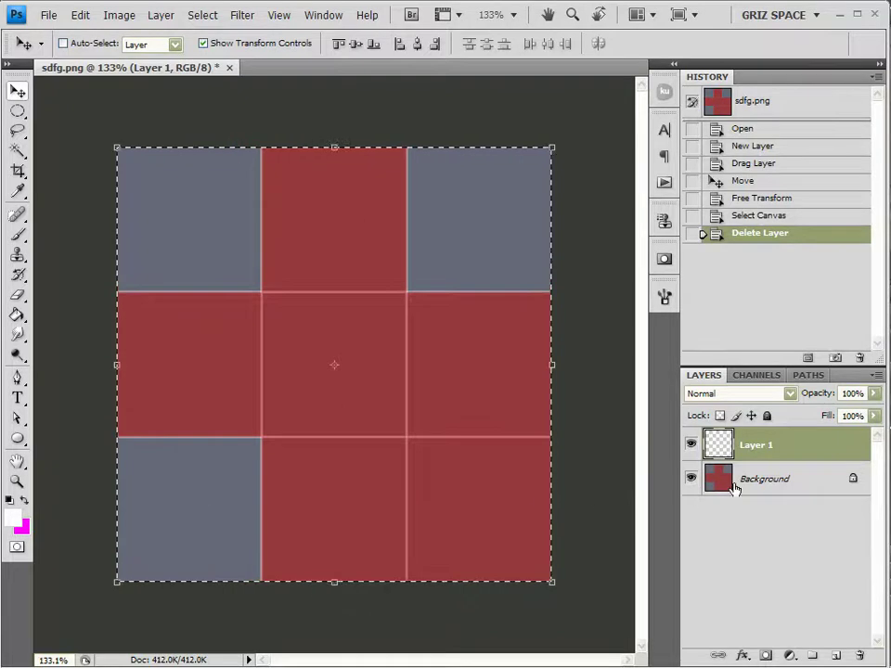
click(837, 447)
double_click(836, 446)
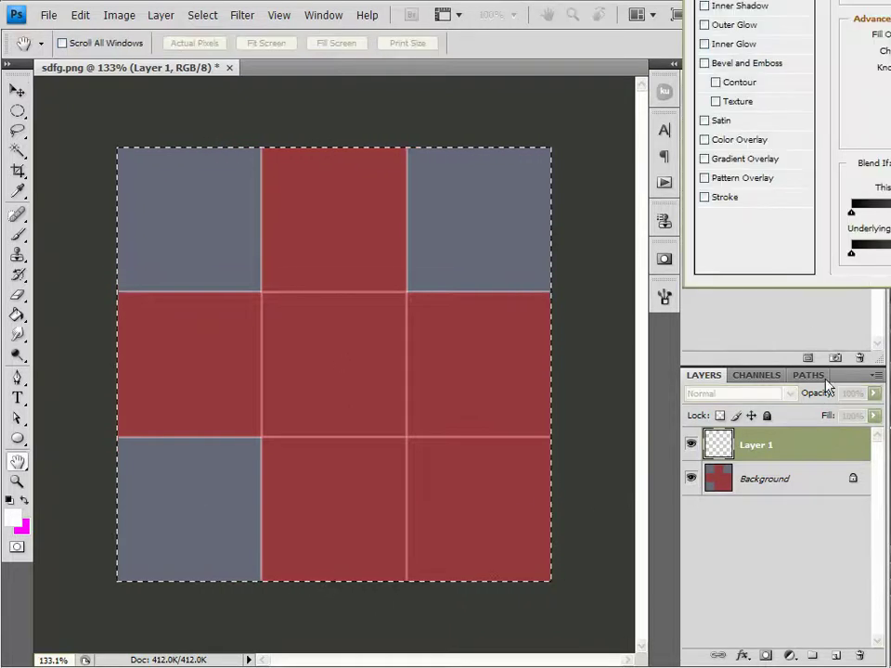
click(705, 179)
click(730, 180)
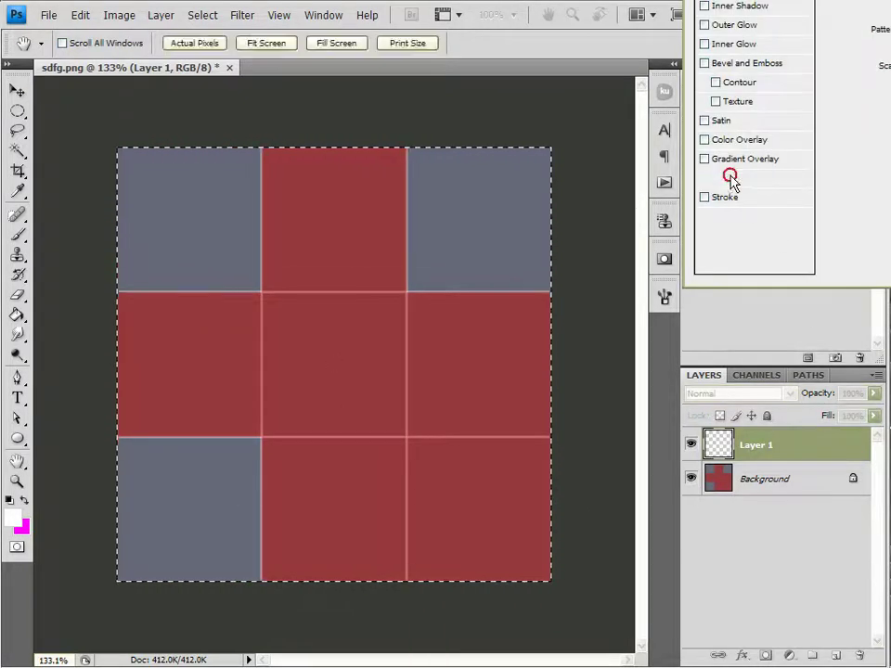
scroll(864, 126, down, 2)
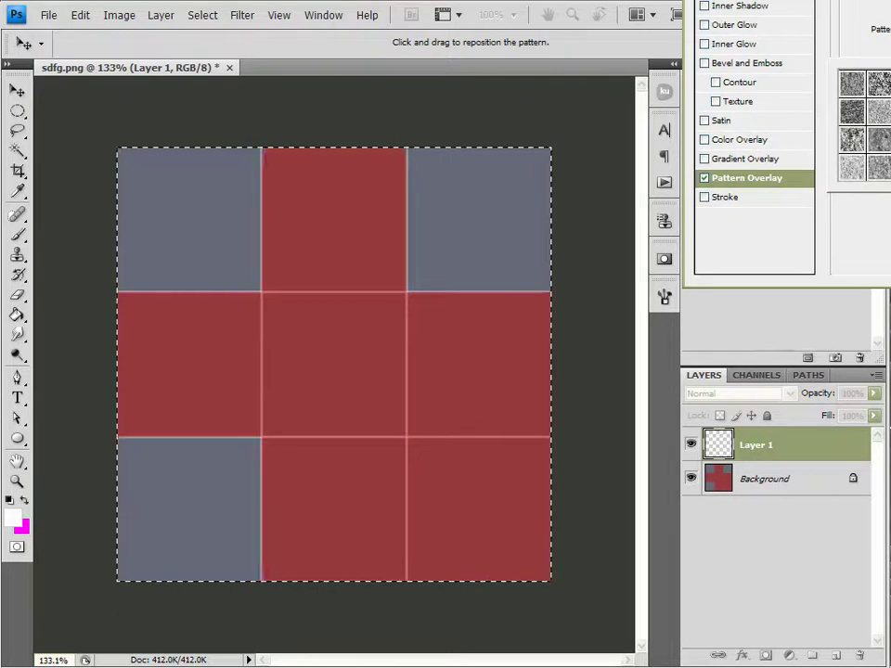
key(Return)
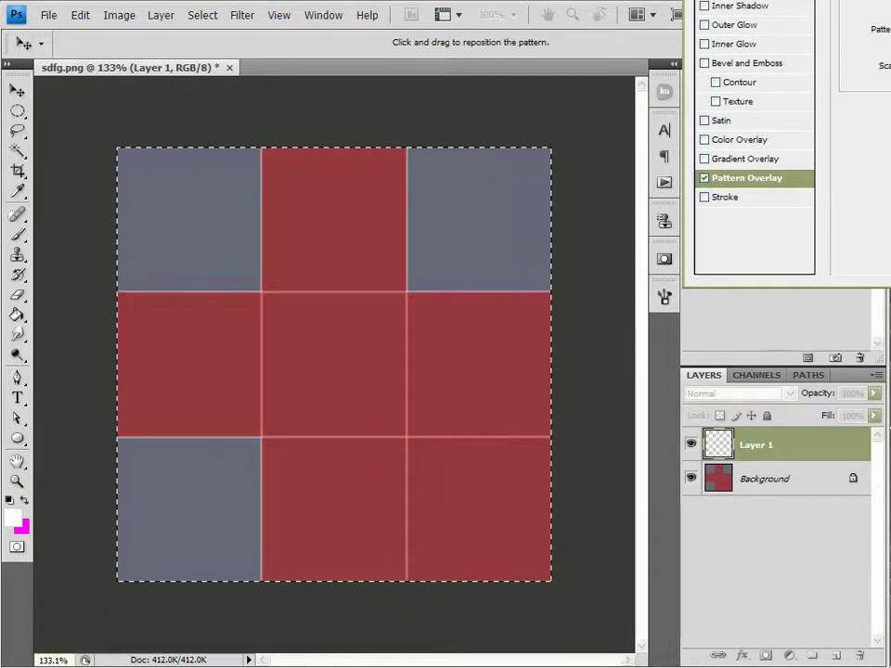
drag(890, 0, 698, 32)
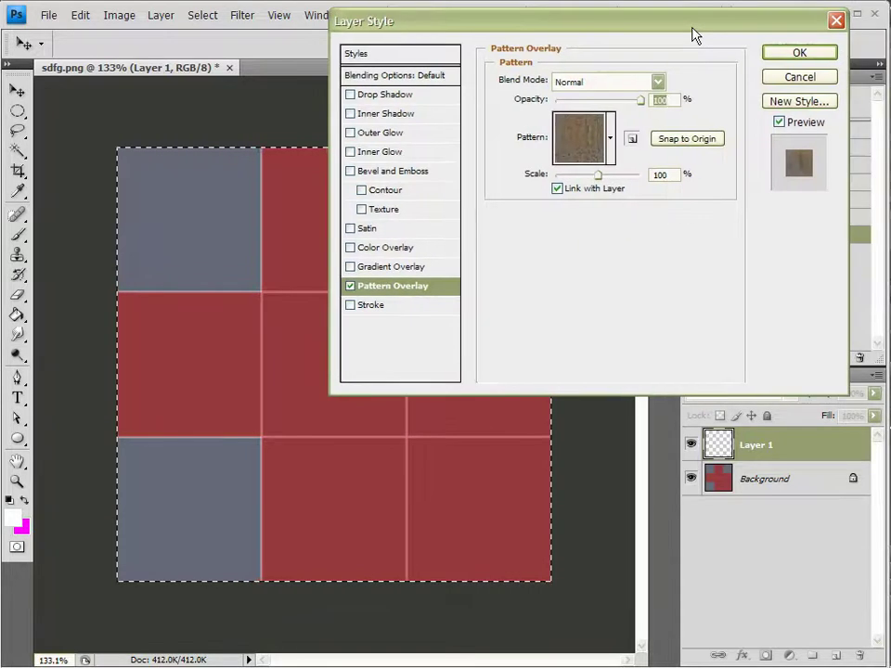
click(800, 53)
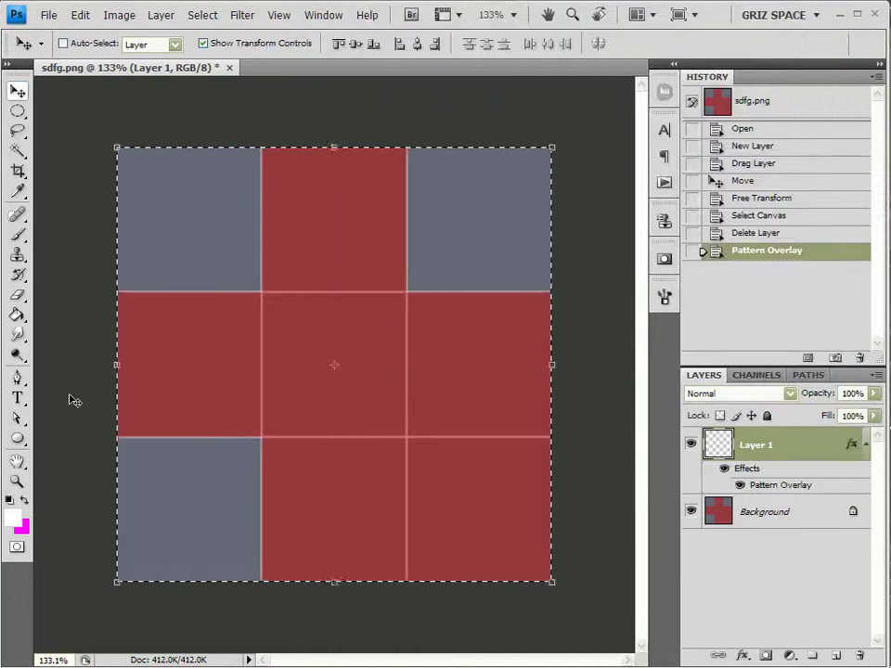
Set the foreground colour to white and fill Layer 1 with it to reveal the wood.
click(15, 520)
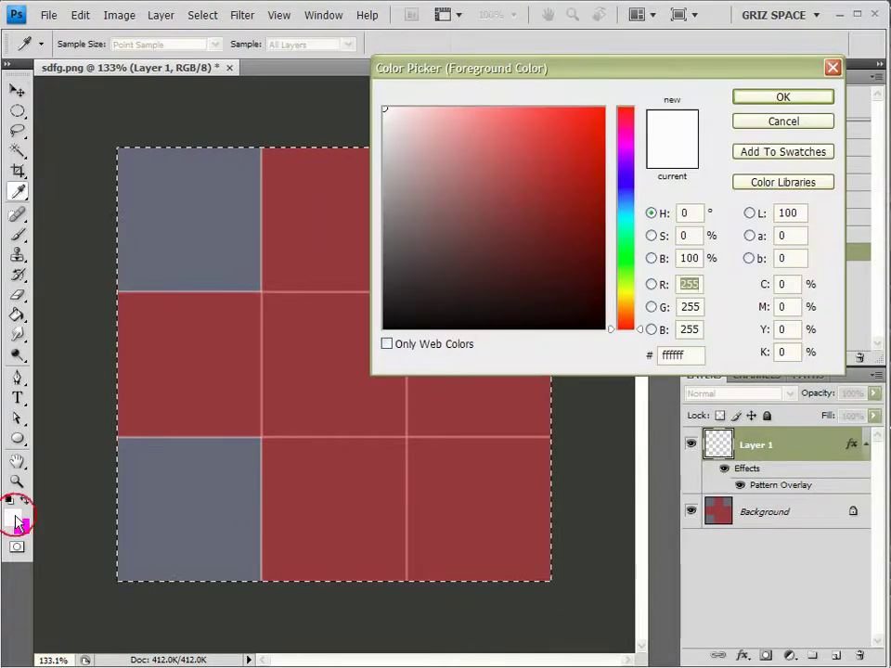
drag(525, 181, 384, 109)
click(774, 100)
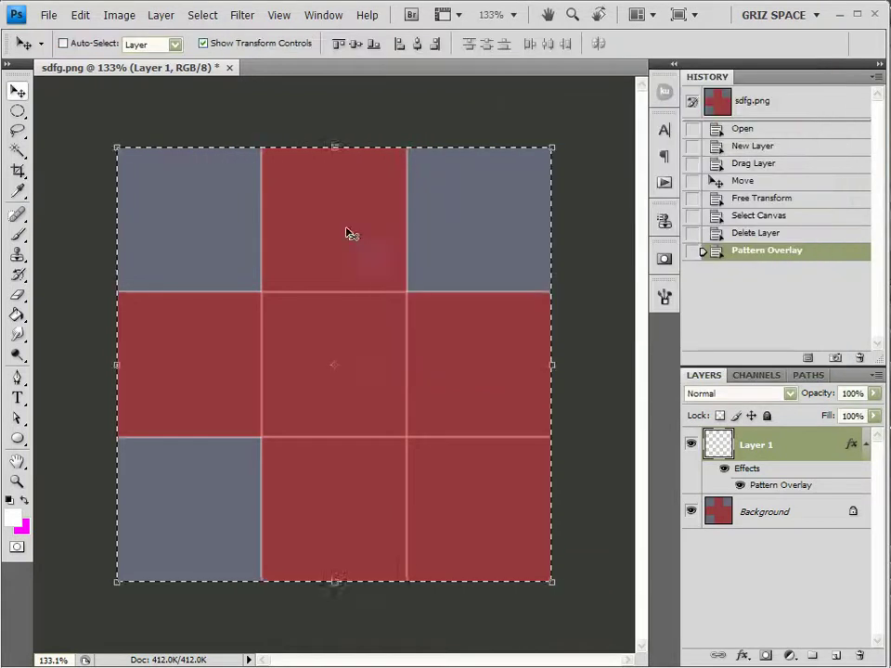
key(alt+BackSpace)
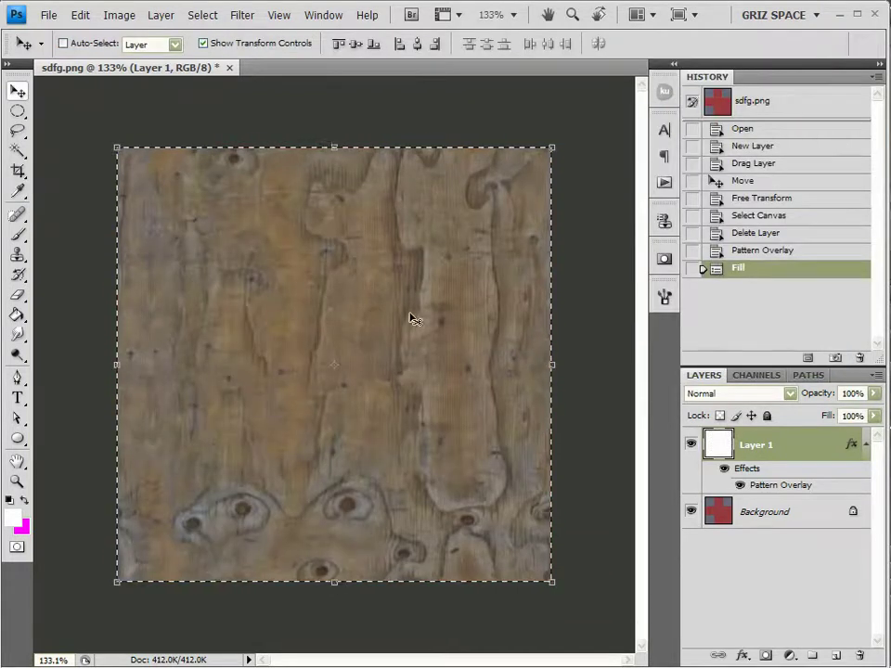
alt+scroll(399, 313, up, 1)
alt+scroll(404, 312, down, 1)
Reopen Layer 1's Pattern Overlay, reduce its scale to about 41, and shift the wood.
click(841, 495)
double_click(841, 494)
mouse_move(598, 177)
mouse_down()
mouse_move(570, 187)
mouse_move(616, 185)
mouse_move(583, 186)
mouse_up()
drag(288, 212, 136, 324)
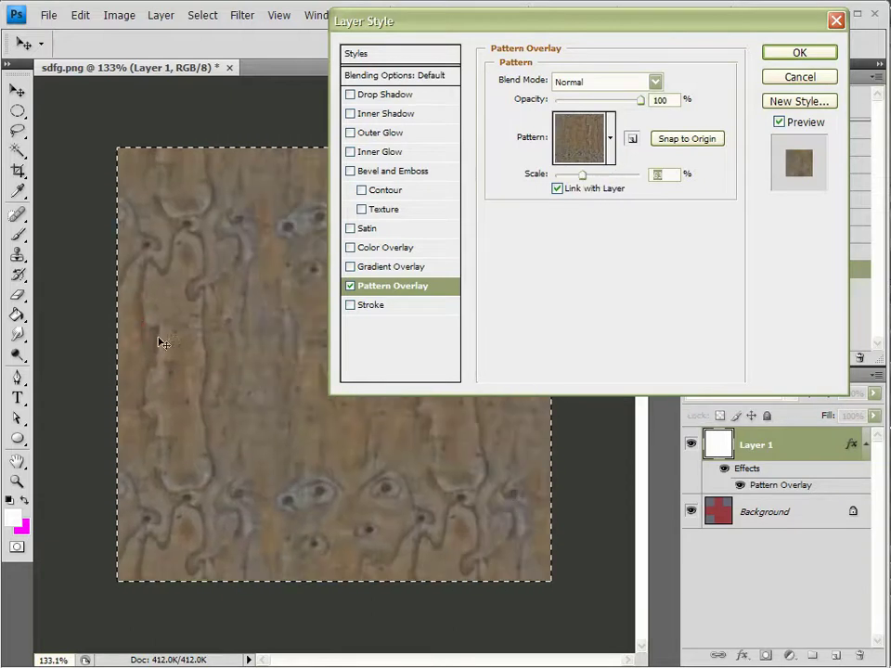
drag(268, 278, 278, 352)
drag(490, 36, 716, 0)
drag(305, 253, 302, 318)
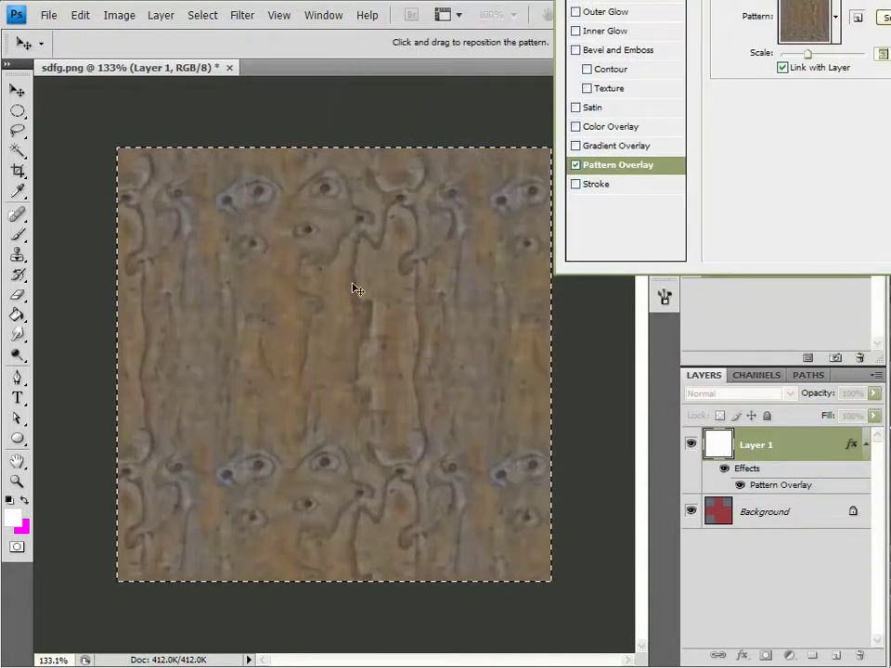
Enlarge the scale slightly, slide the knots to the bottom edge, apply, and deselect.
drag(811, 58, 826, 58)
drag(483, 303, 361, 352)
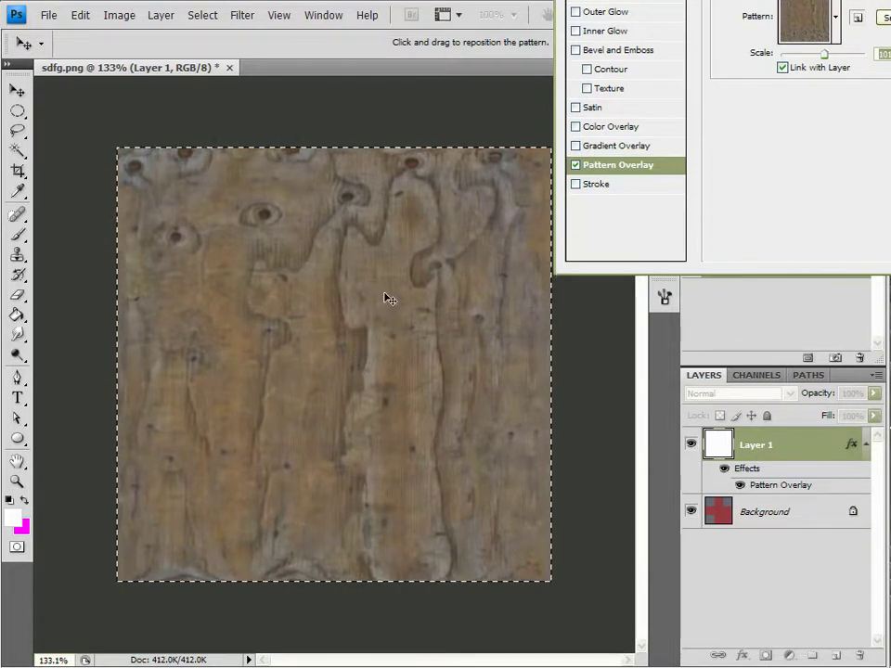
drag(391, 408, 391, 376)
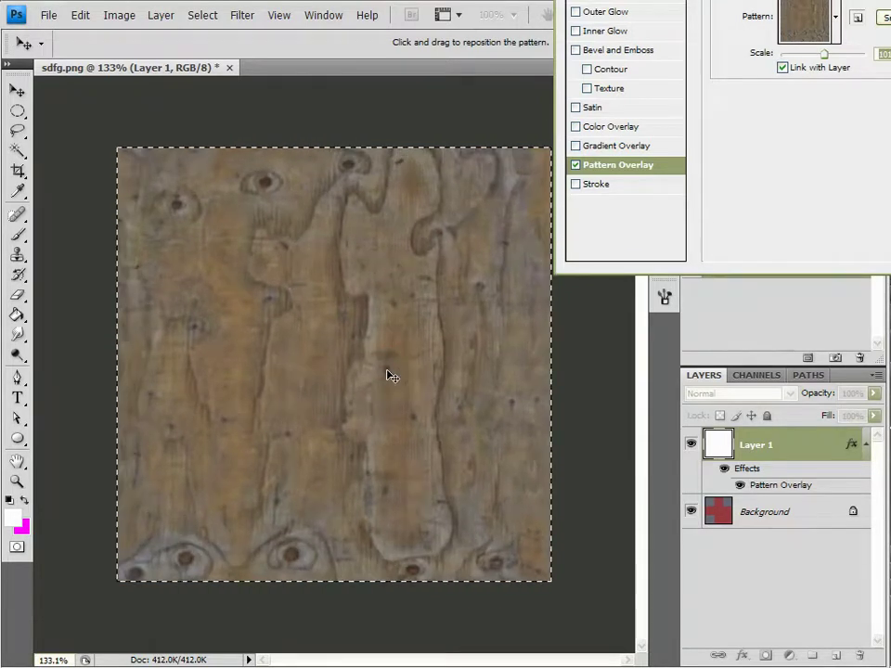
key(Return)
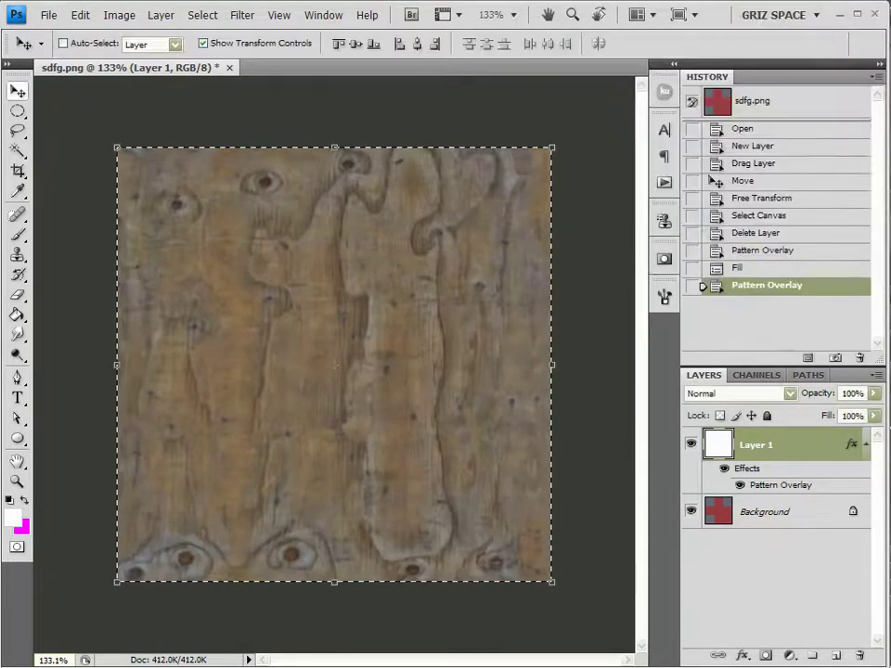
key(ctrl+d)
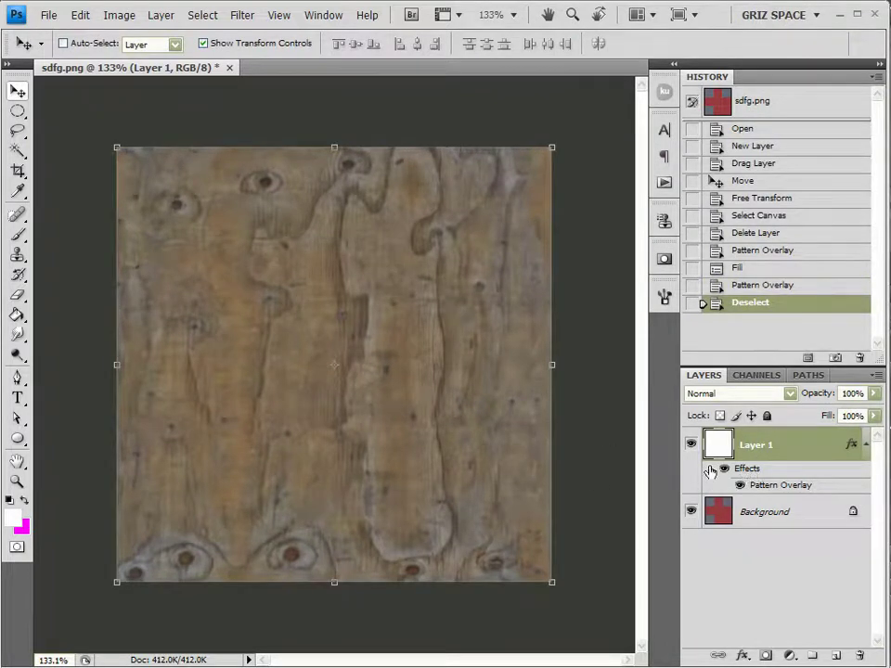
Hide the wood Layer 1, add an empty Layer 2, and zoom in.
click(690, 445)
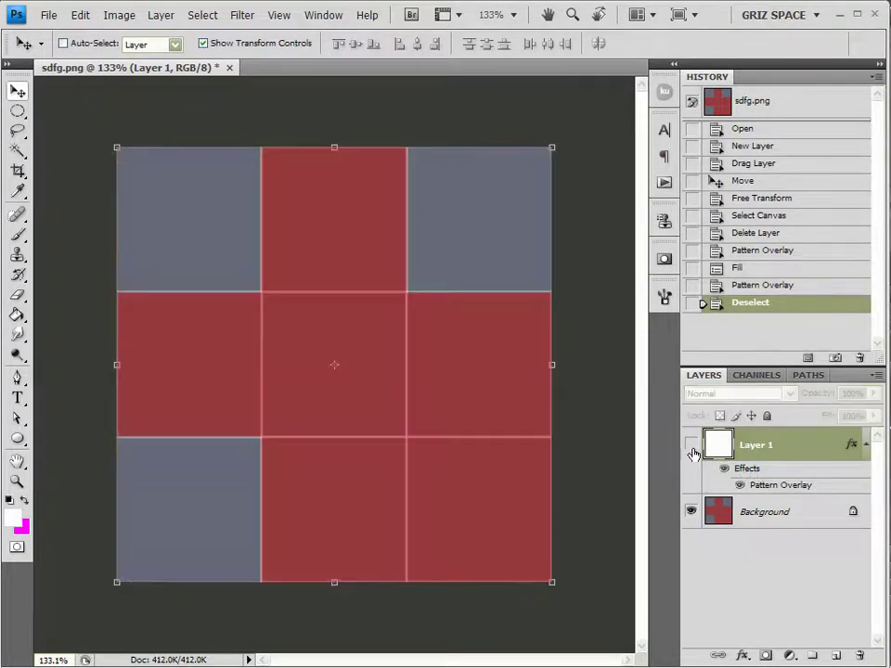
click(838, 655)
key(ctrl+plus)
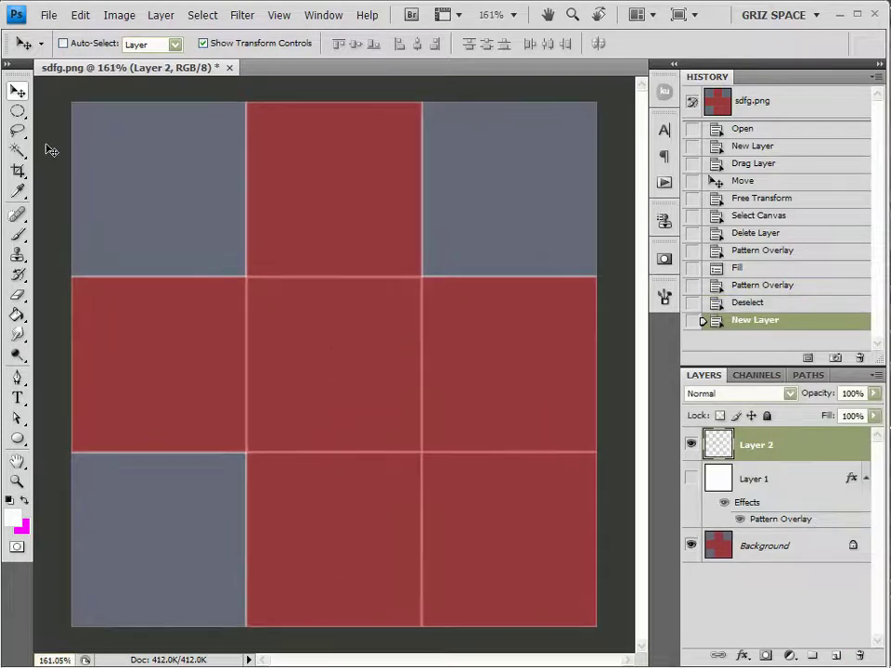
Marquee-select the middle-right red tile and switch over to Adobe Bridge.
click(20, 113)
click(63, 111)
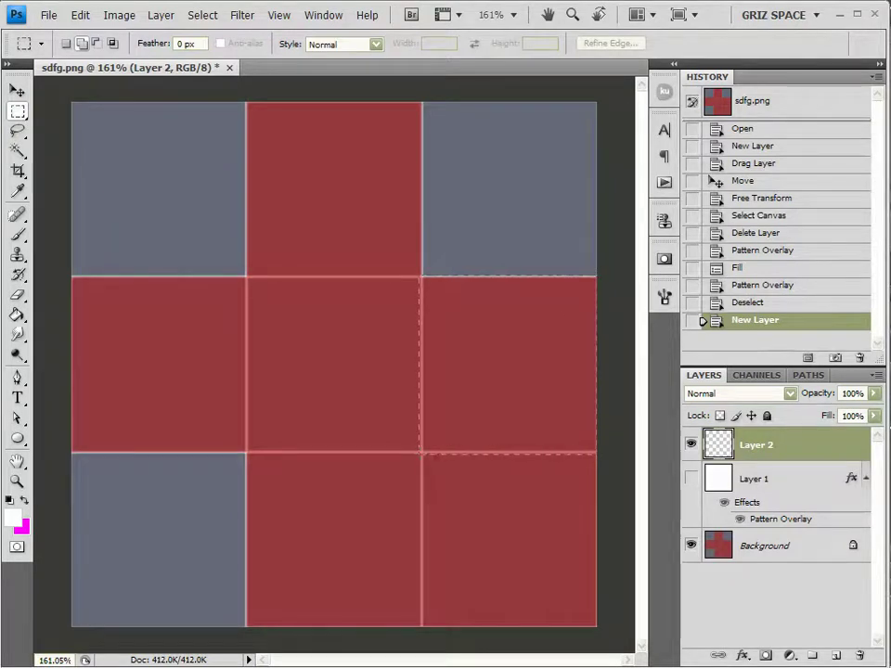
drag(596, 453, 596, 453)
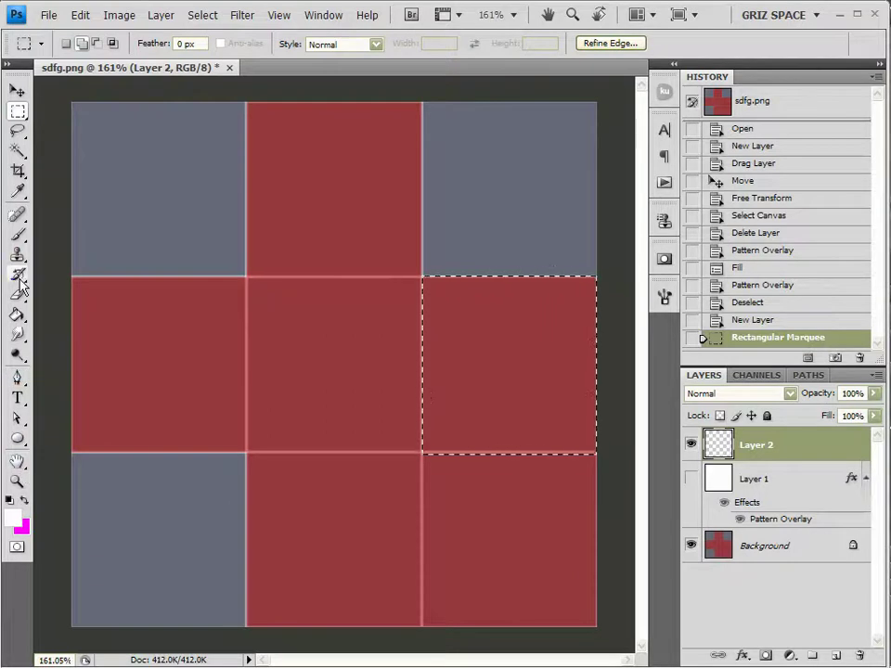
click(412, 14)
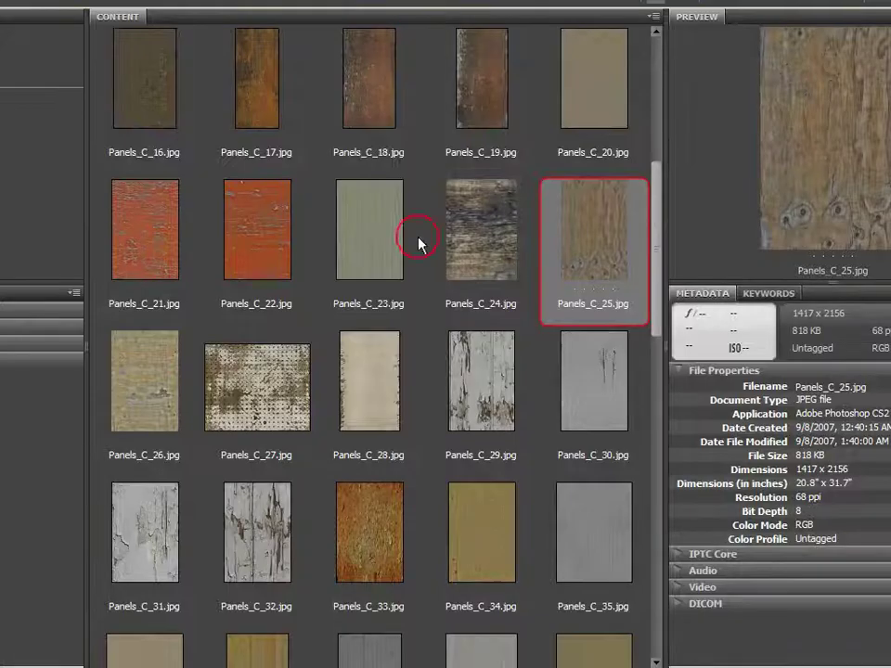
Browse the Panels_C textures in Bridge and open Panels_C_42.jpg in Photoshop.
click(475, 397)
scroll(475, 399, down, 6)
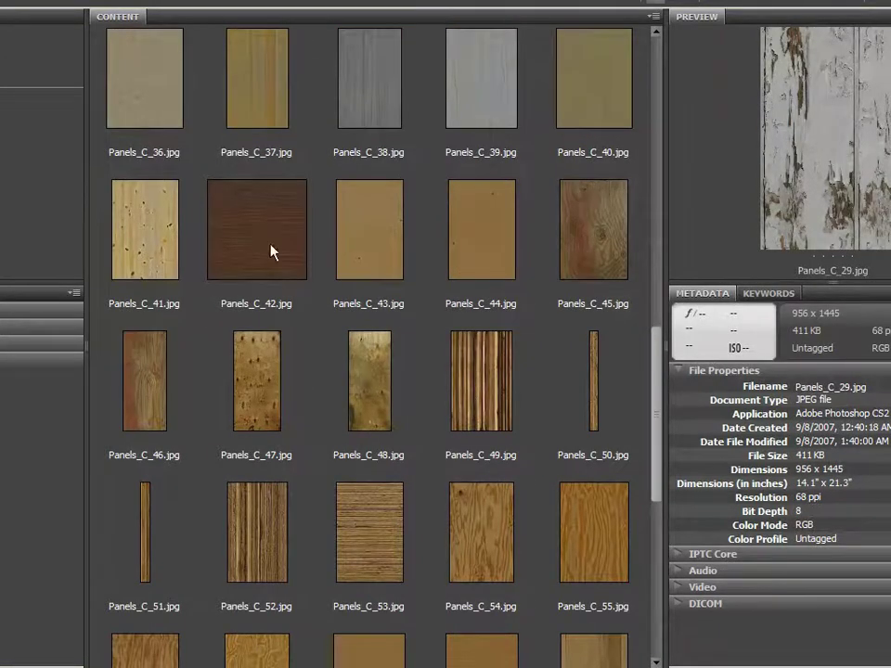
double_click(270, 249)
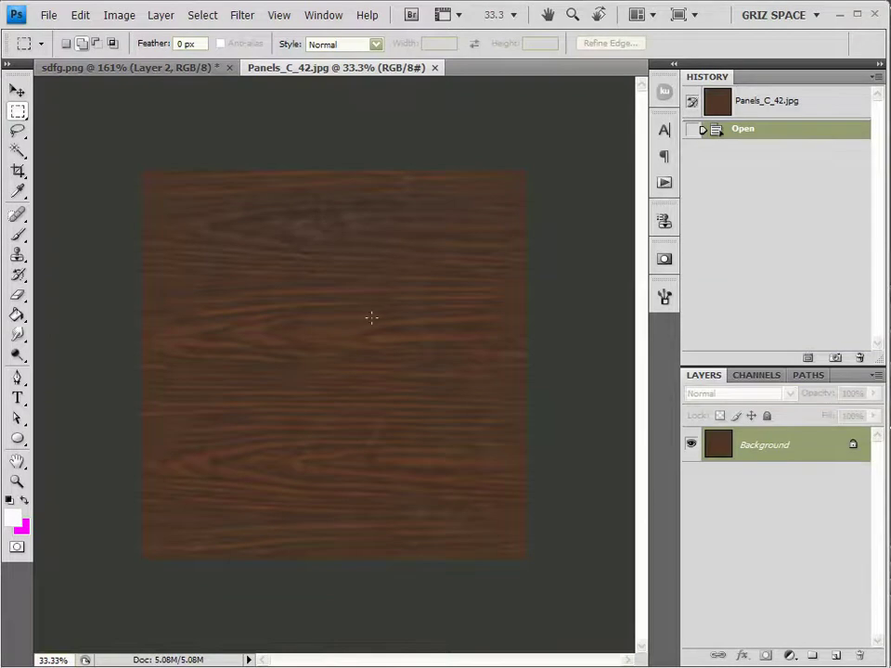
Define the entire Panels_C_42.jpg wood image as a pattern, then close that image.
key(ctrl+a)
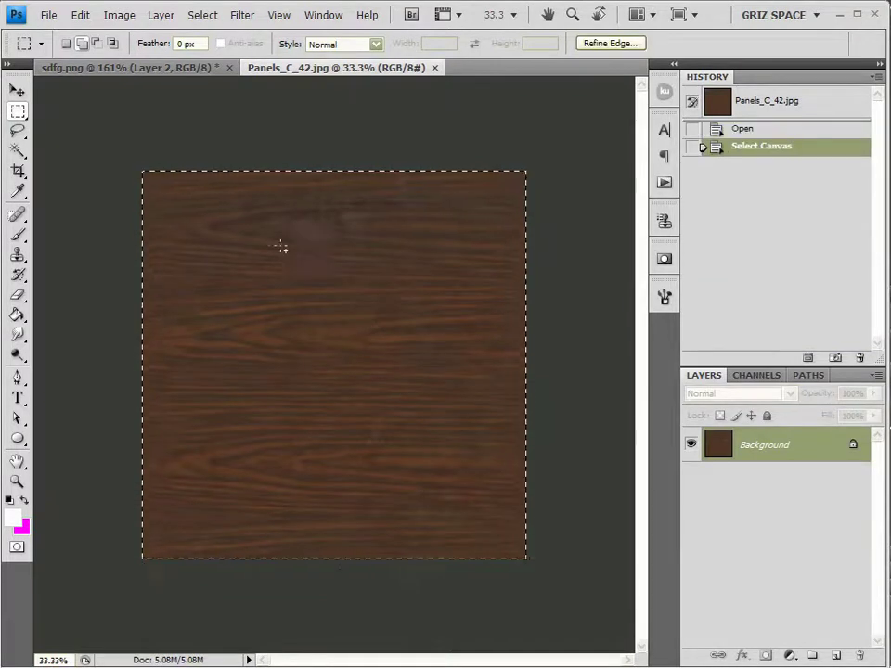
click(80, 15)
click(139, 423)
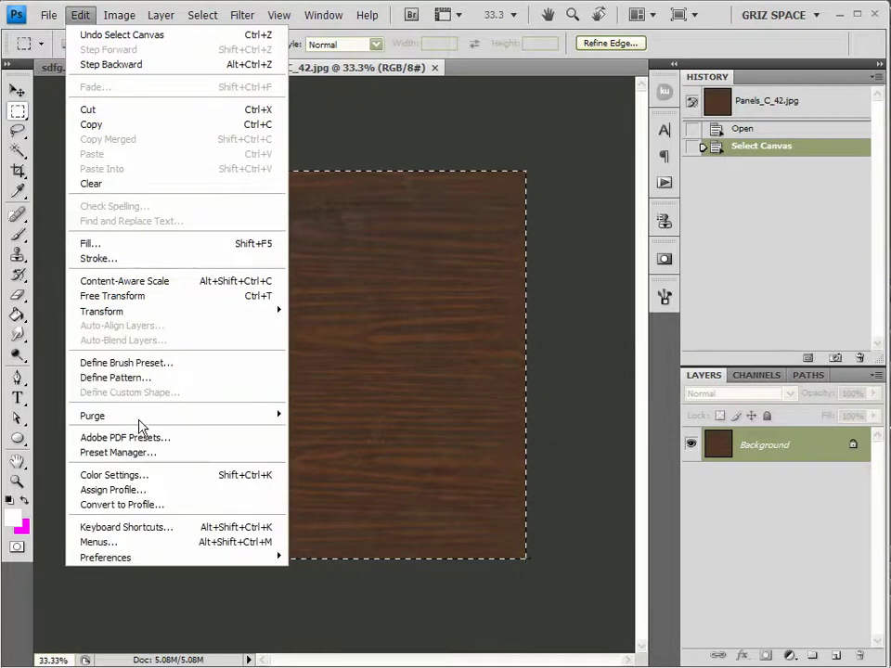
click(136, 379)
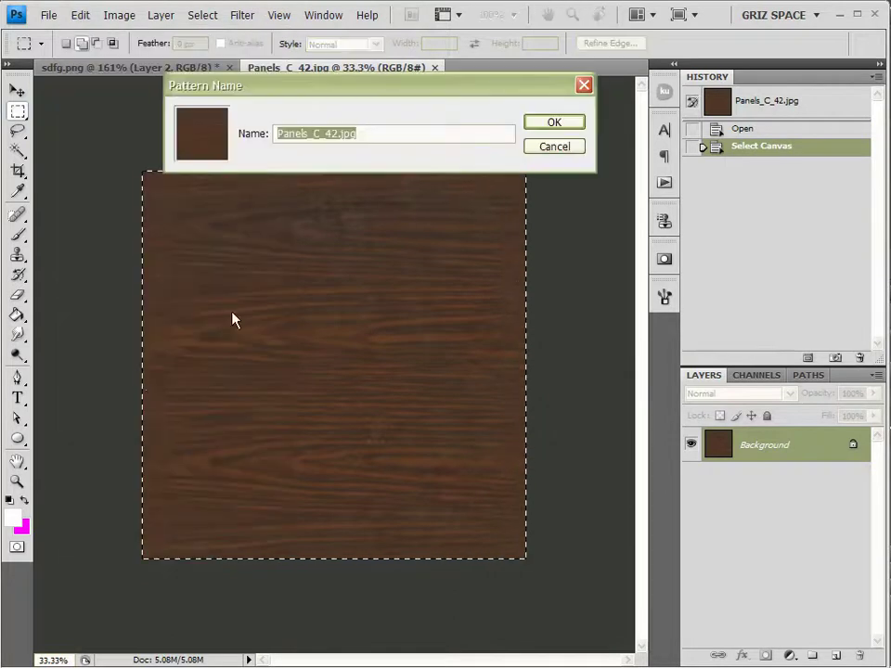
click(563, 121)
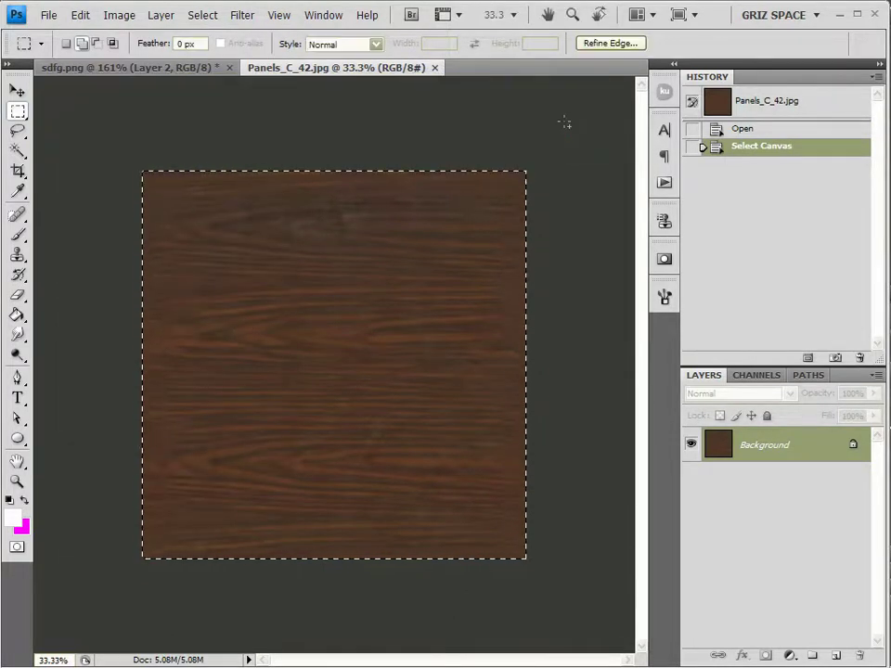
click(436, 68)
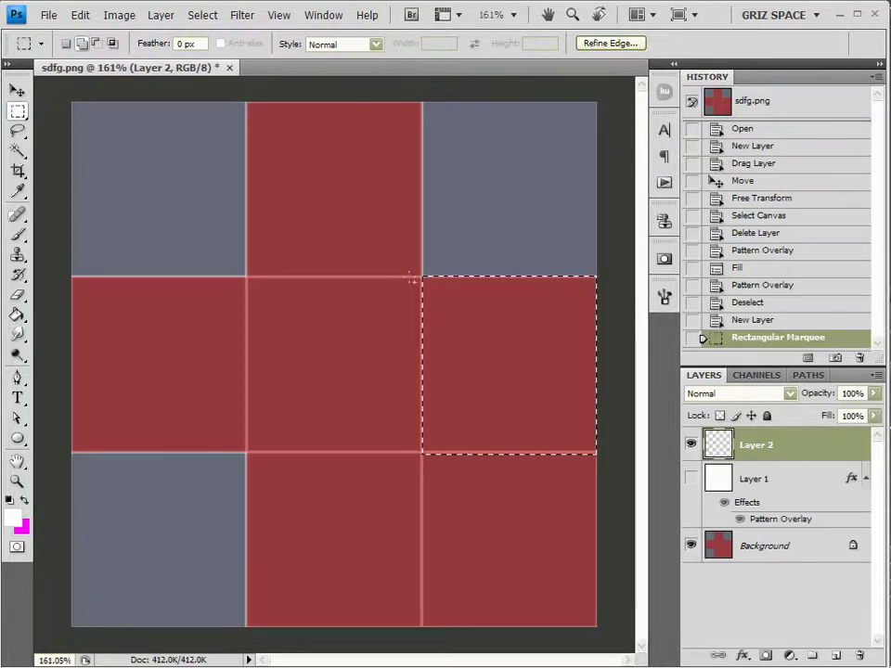
Give Layer 2 a Pattern Overlay using the brown wood pattern and fill the selected square.
double_click(827, 446)
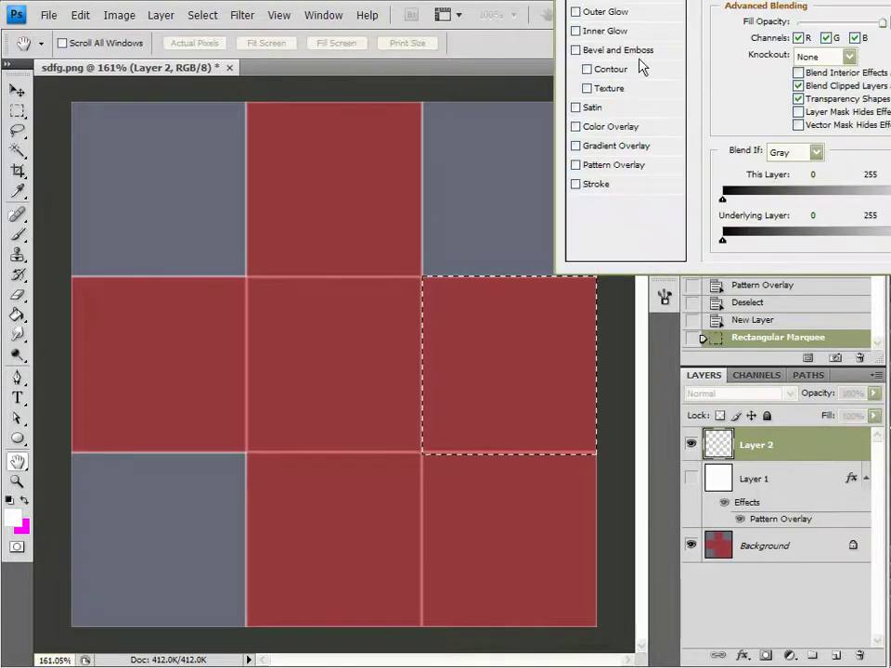
click(575, 167)
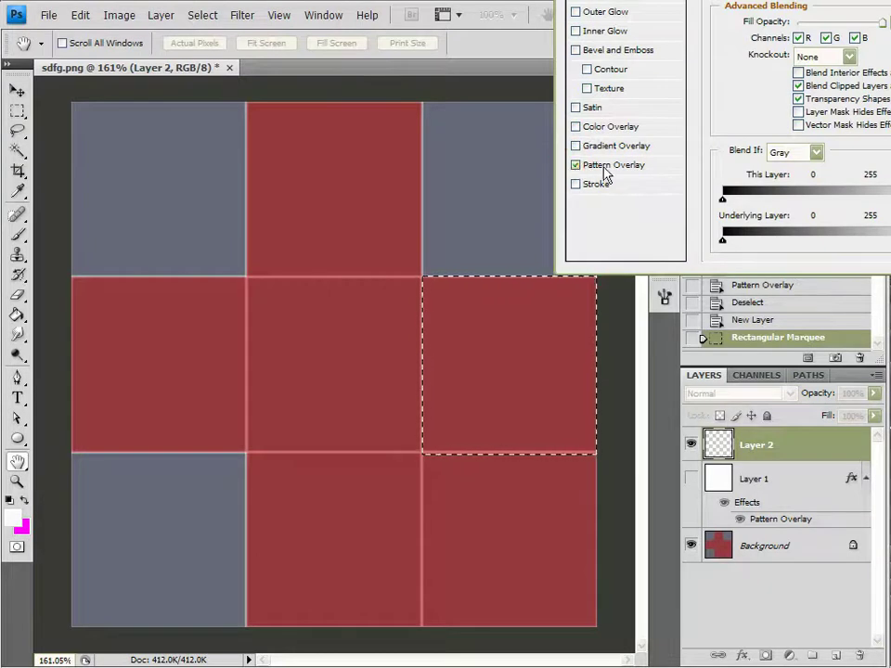
click(665, 166)
click(838, 21)
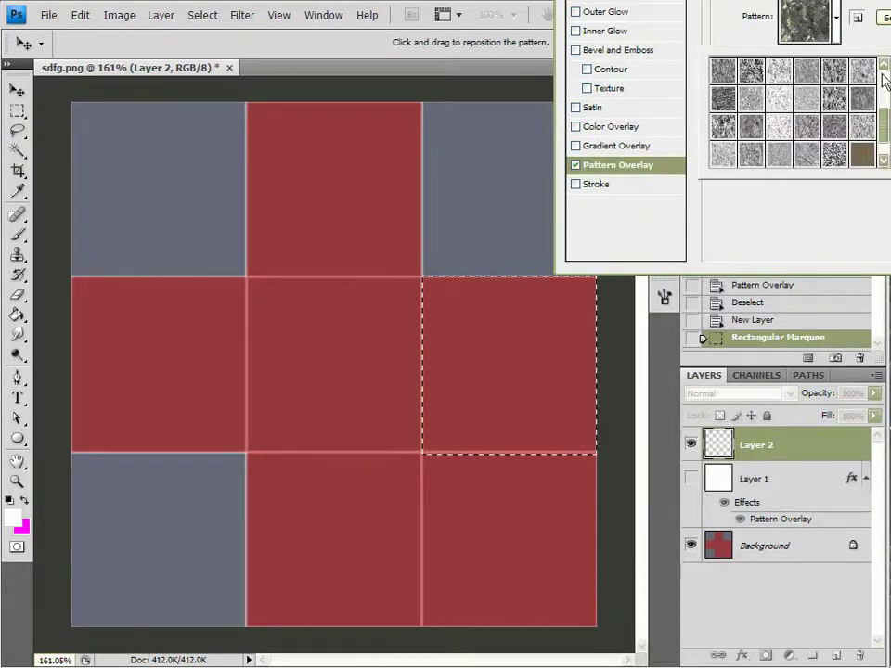
click(883, 148)
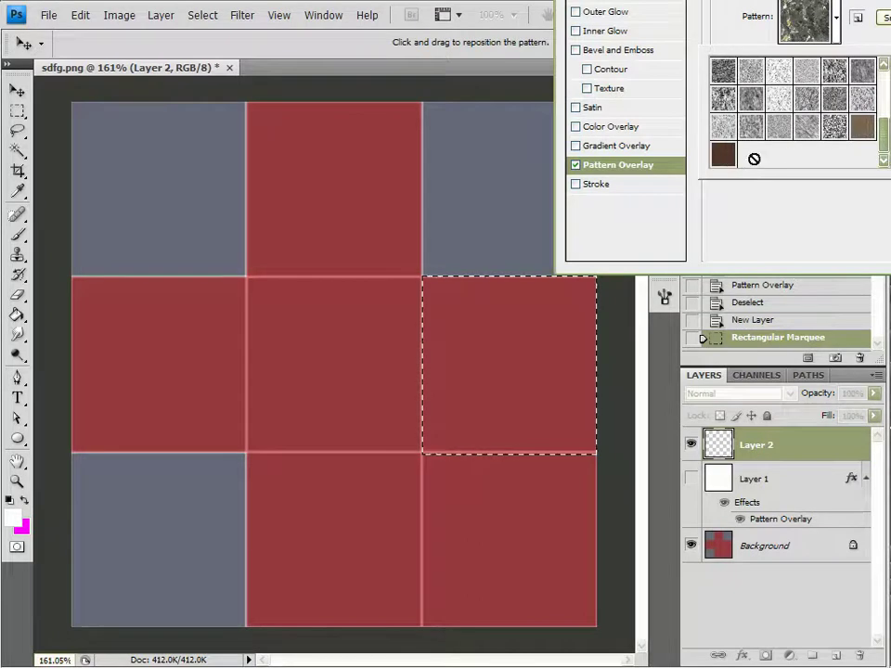
click(723, 155)
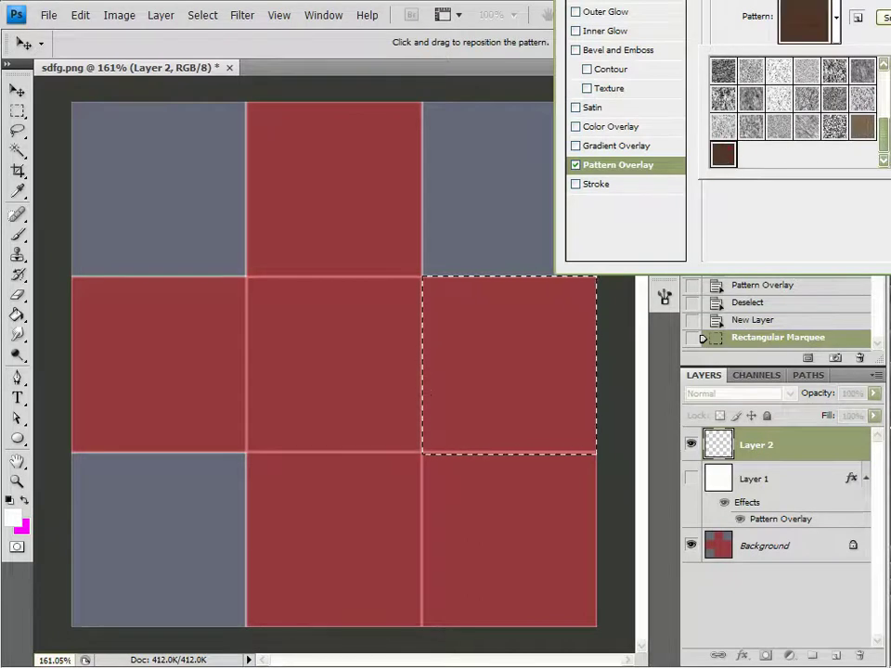
key(Return)
key(Return)
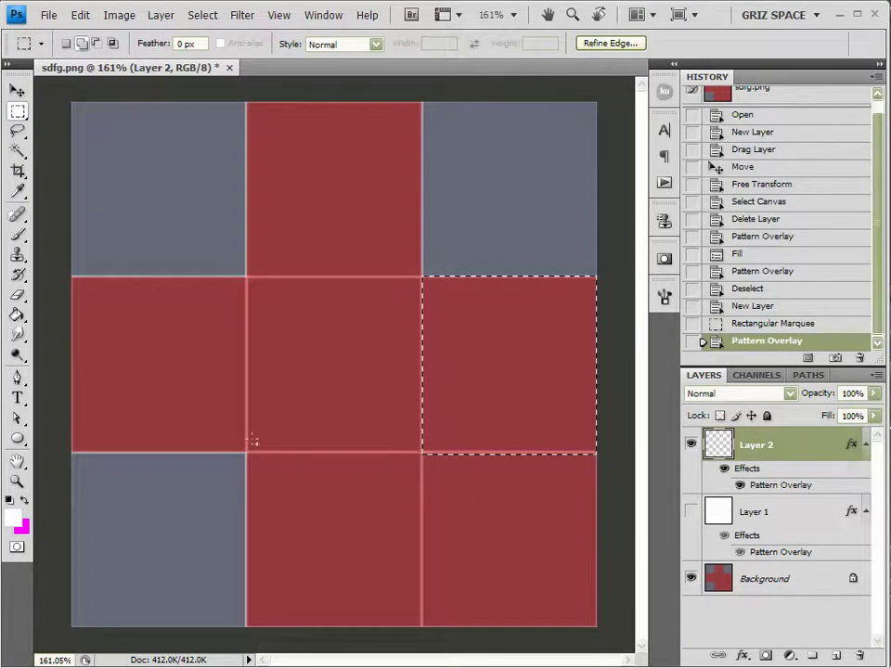
key(alt+BackSpace)
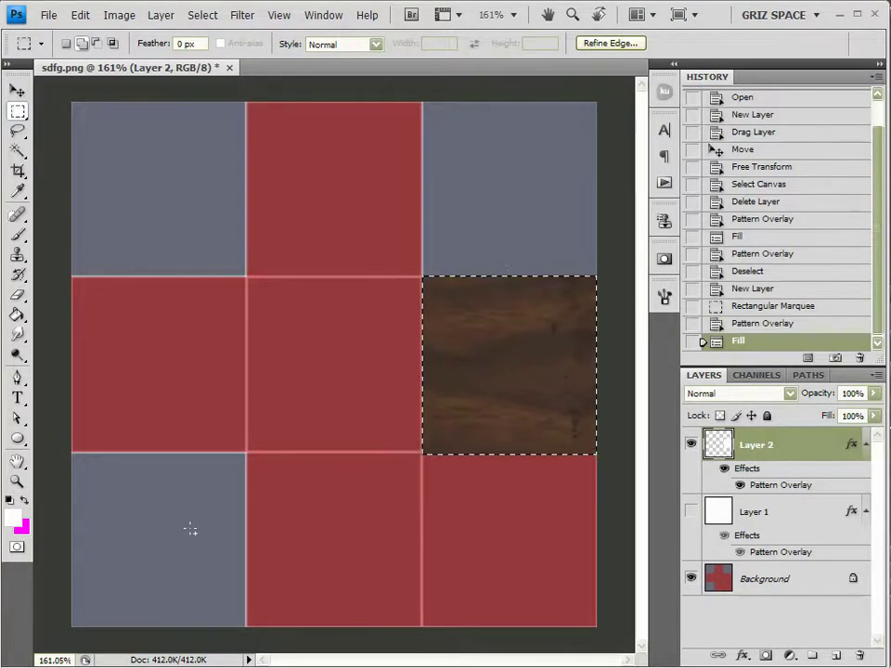
Reduce the wood pattern's scale, reposition its grain within the square, and deselect.
double_click(816, 444)
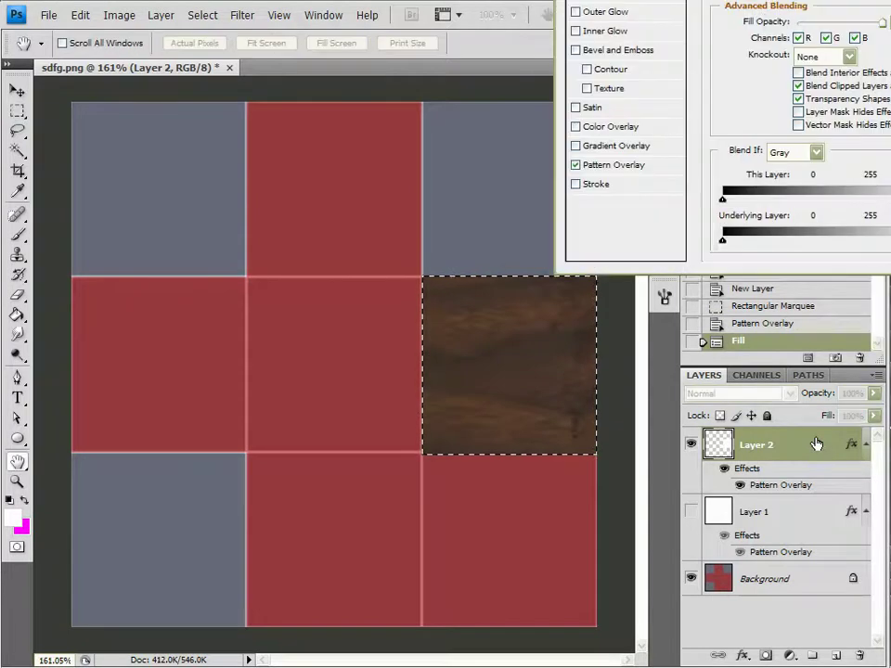
click(624, 165)
drag(821, 58, 796, 58)
mouse_move(525, 294)
mouse_down()
mouse_move(521, 343)
mouse_move(654, 338)
mouse_move(551, 365)
mouse_move(628, 295)
mouse_move(531, 371)
mouse_move(582, 380)
mouse_up()
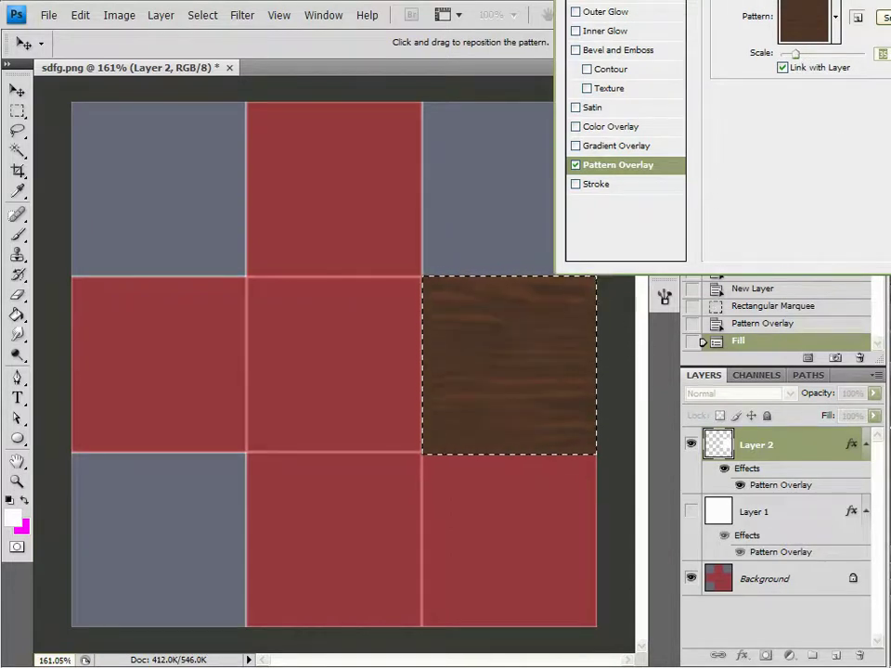
key(Return)
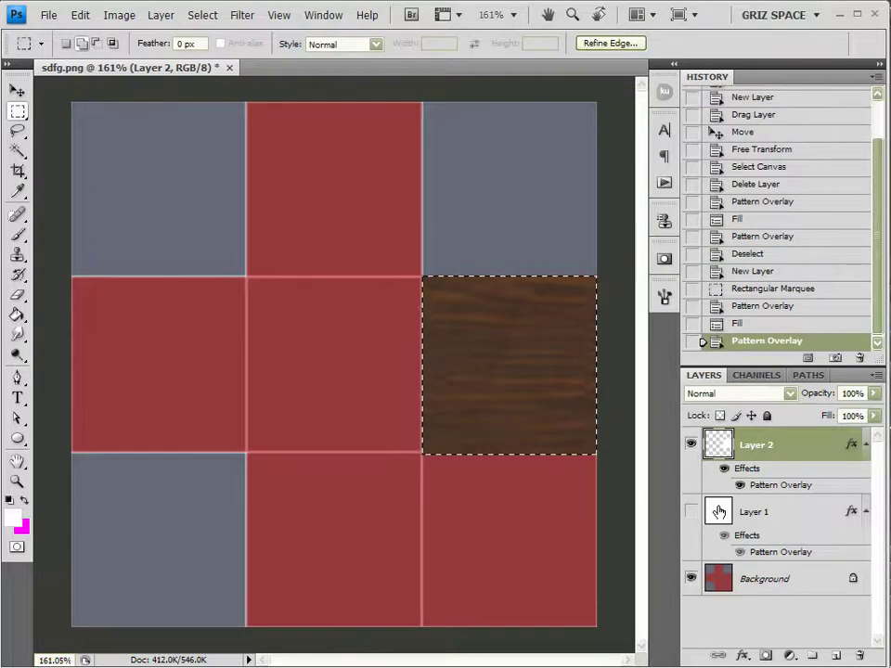
key(ctrl+d)
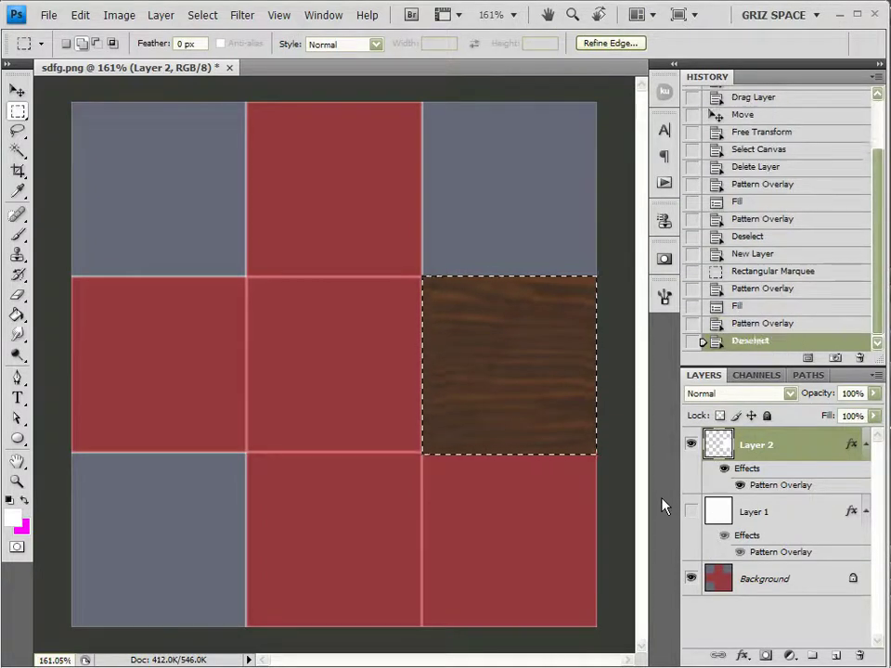
Duplicate Layer 2 and nudge the copy left onto the centre square with the Move tool.
drag(820, 656, 825, 656)
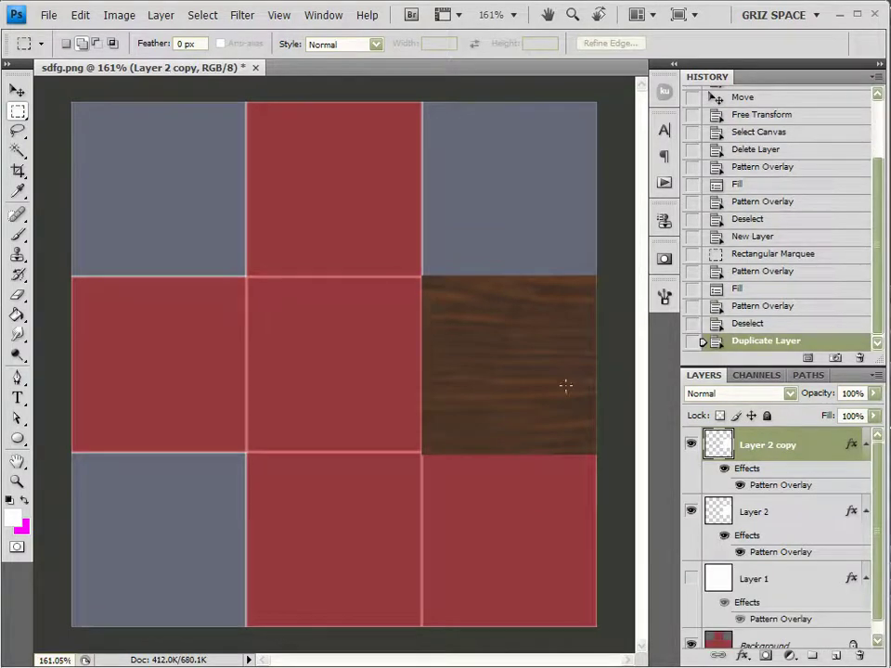
click(17, 89)
key(Left)
key(Left)
key(Left)
key(Left)
key(Left)
key(Left)
key(Left)
key(Left)
key(Left)
key(Left)
key(Left)
key(Left)
key(Left)
key(Left)
key(Left)
key(Left)
key(Left)
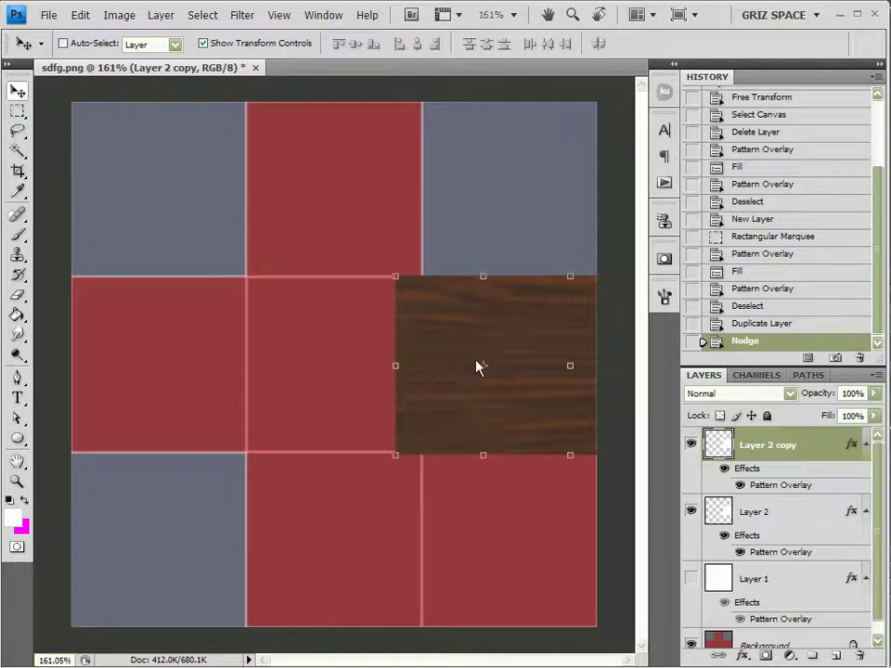
key(shift+Left)
key(shift+Left)
key(shift+Left)
key(shift+Left)
key(shift+Left)
key(shift+Left)
key(shift+Left)
key(shift+Left)
key(shift+Left)
key(shift+Left)
key(shift+Left)
key(shift+Right)
key(shift+Right)
key(shift+Left)
key(Right)
key(Right)
key(Right)
key(Right)
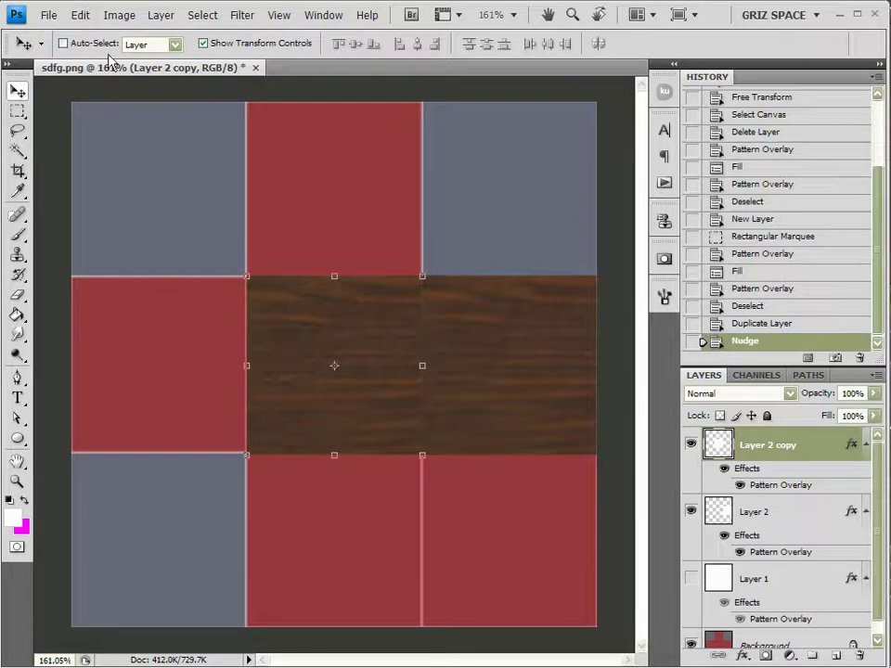
Hide both wood-square layers and show only the full-canvas wood Layer 1.
click(690, 445)
click(690, 511)
click(691, 578)
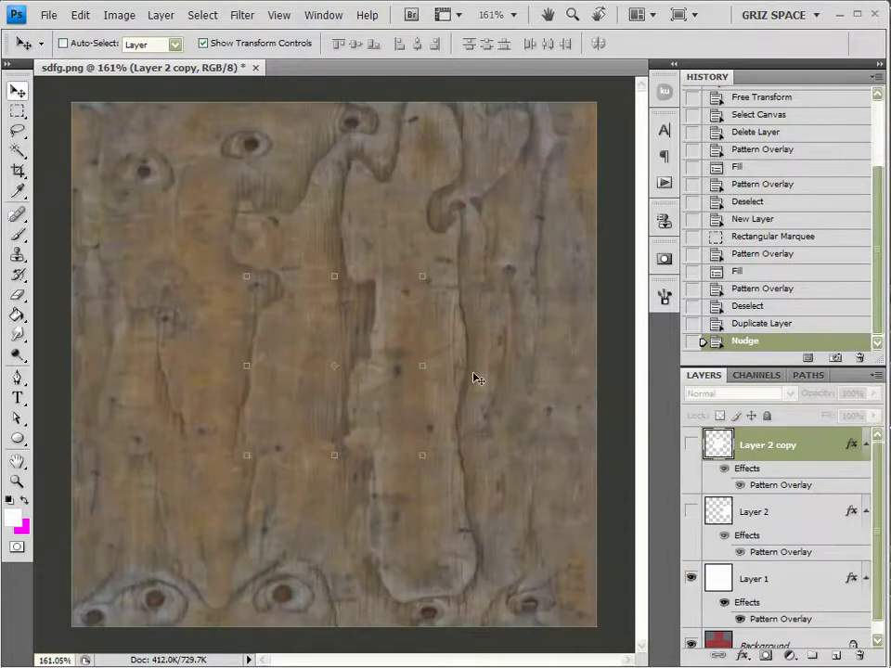
Save the image as PNG over sdfg.png, then quit Photoshop without saving other changes.
click(51, 16)
click(89, 155)
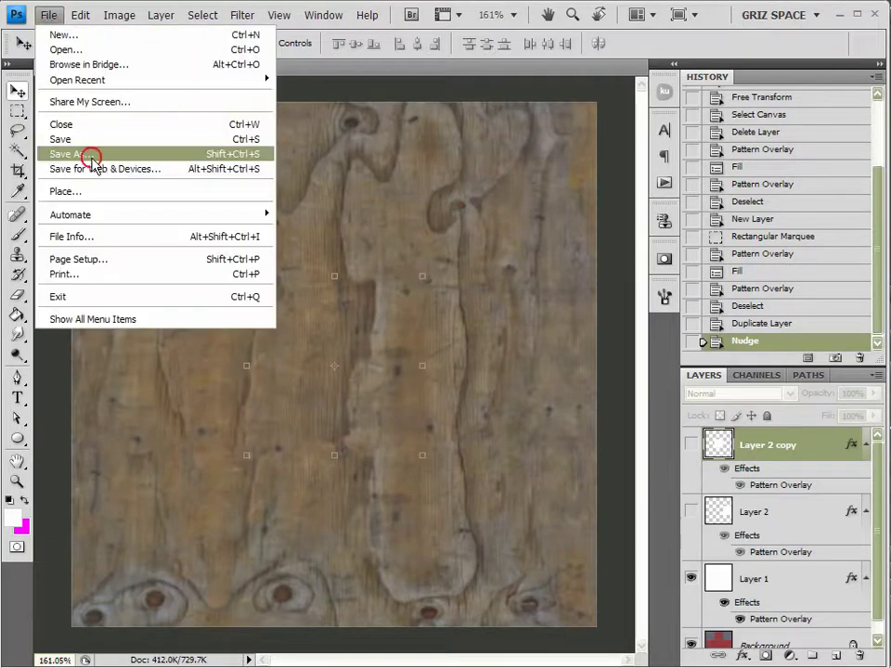
click(454, 385)
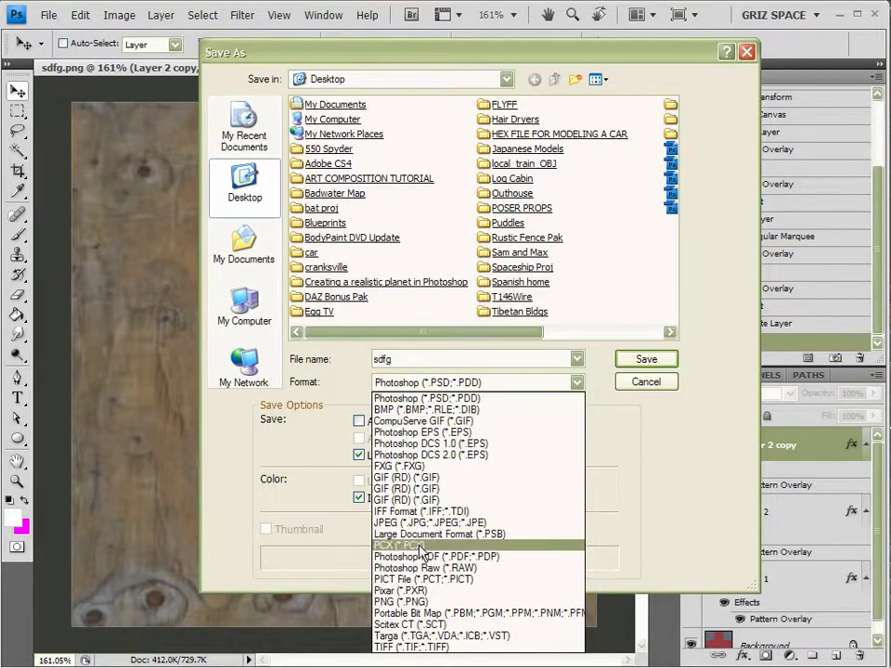
click(416, 600)
scroll(623, 264, down, 2)
double_click(501, 148)
click(409, 273)
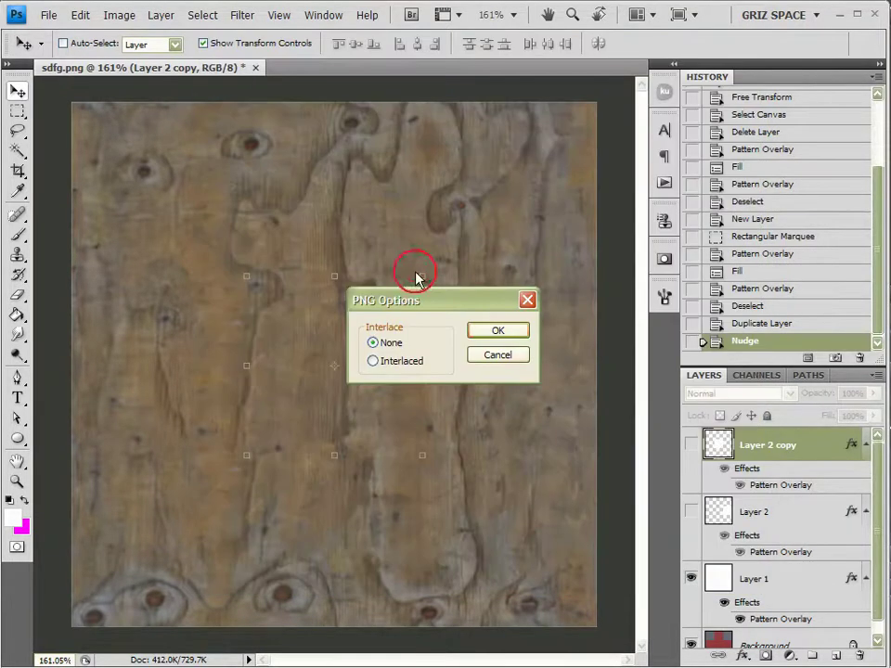
click(493, 335)
key(ctrl+q)
click(456, 273)
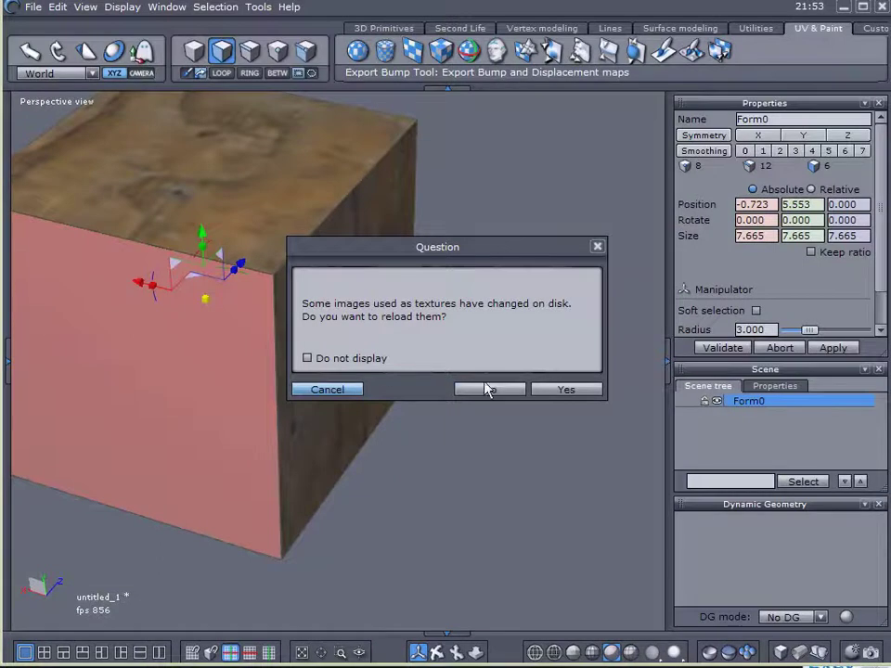
Reload the changed sdfg.png texture in Hexagon, deselect Form0, and orbit to inspect the wood cube.
click(561, 390)
click(549, 385)
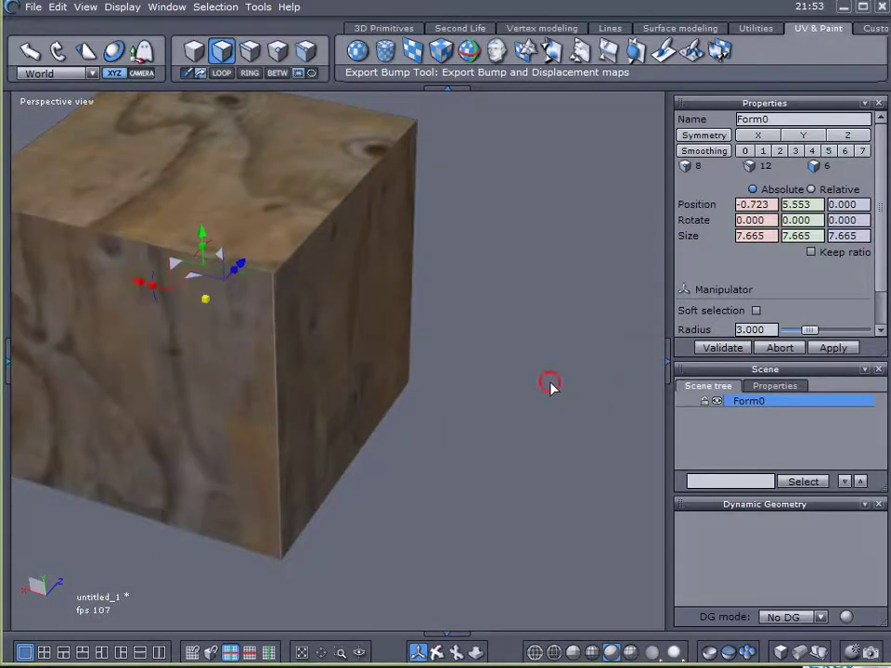
drag(380, 452, 505, 402)
click(585, 399)
drag(505, 354, 52, 398)
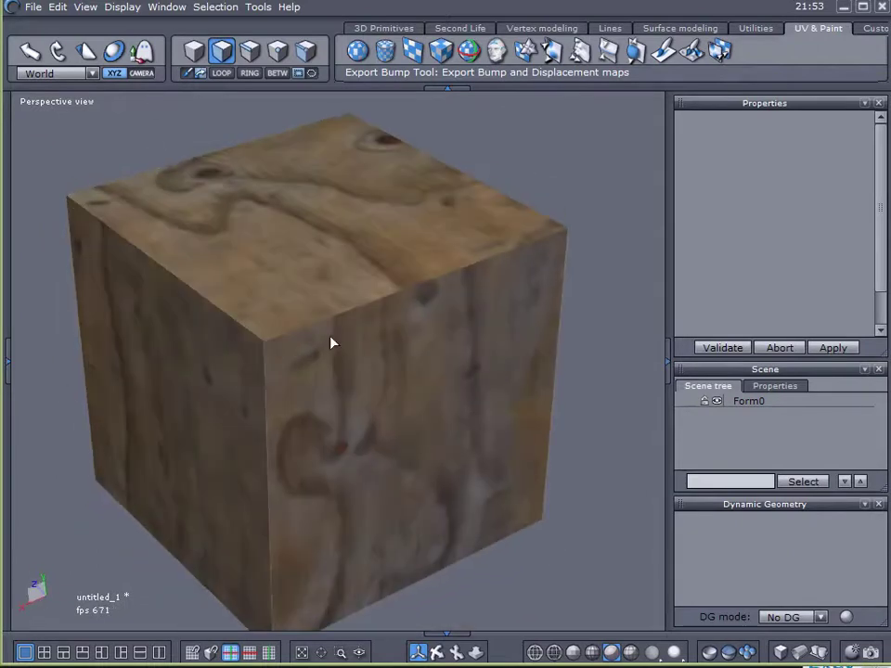
scroll(379, 335, up, 5)
scroll(413, 348, down, 2)
scroll(413, 348, down, 2)
drag(415, 346, 448, 308)
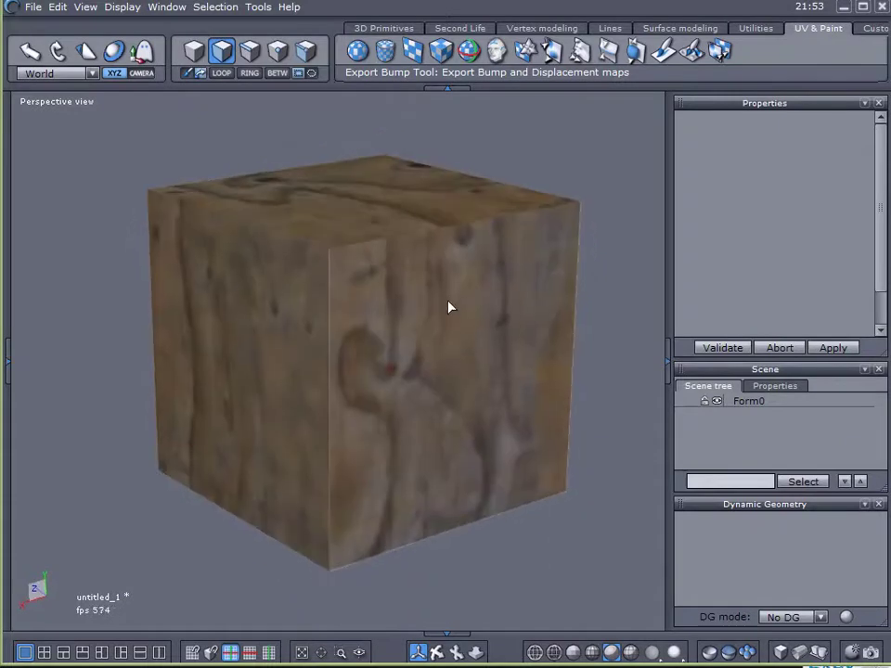